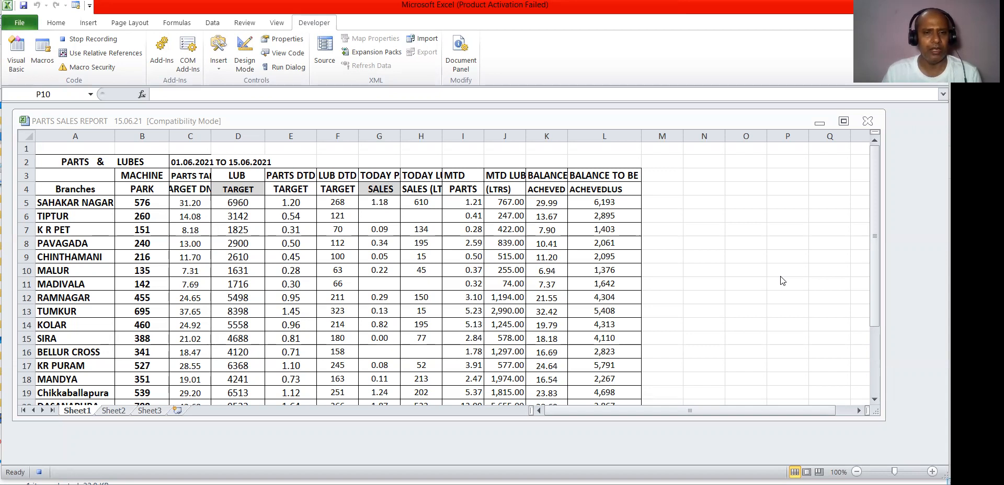
# - Check the Developer tab setting and the popular commands in the ribbon customization options, and close the options
pyautogui.click(678, 255)
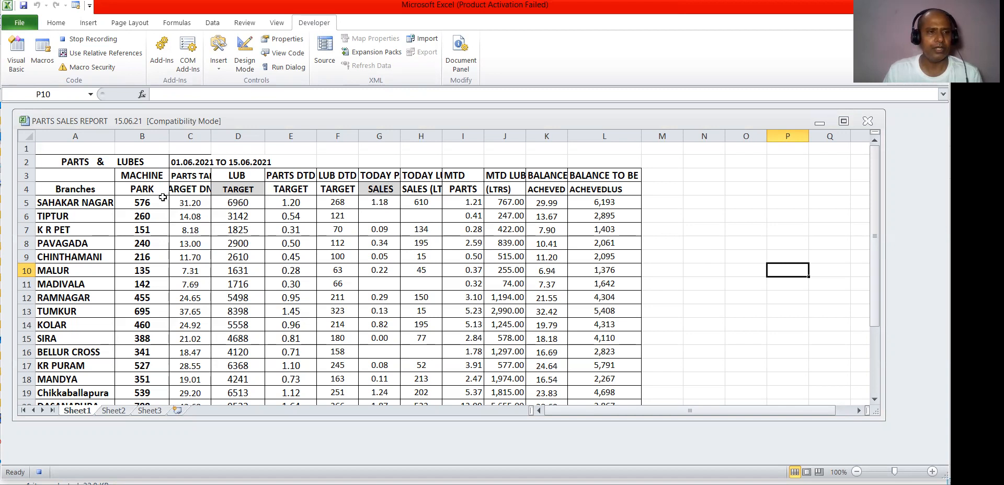
pyautogui.click(19, 22)
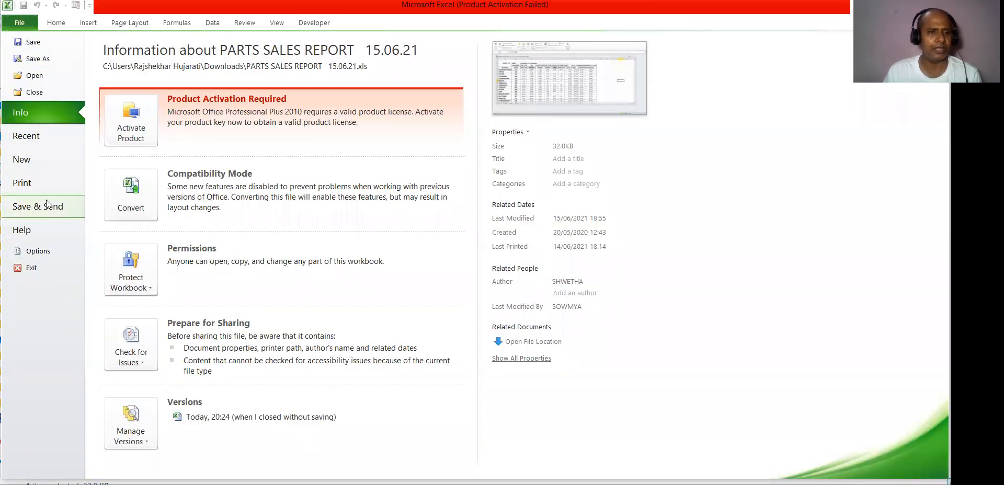
pyautogui.click(38, 252)
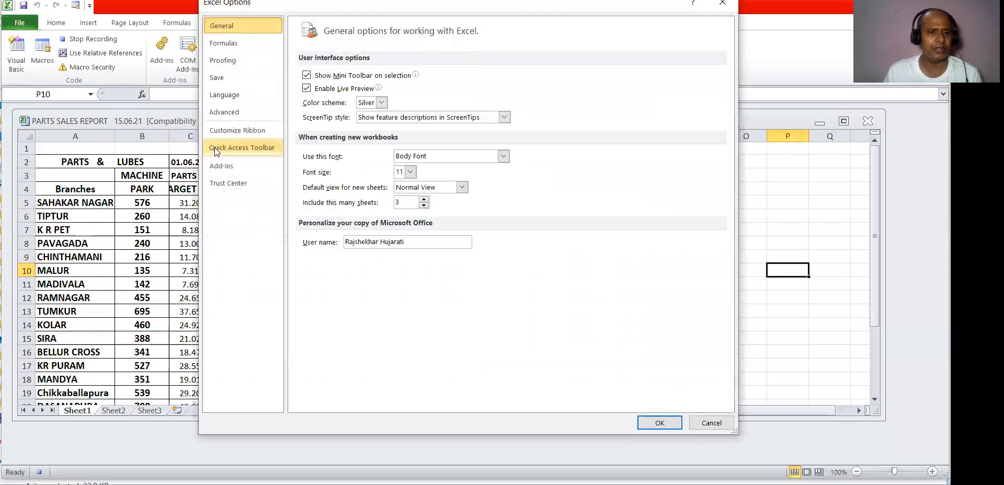
pyautogui.click(236, 131)
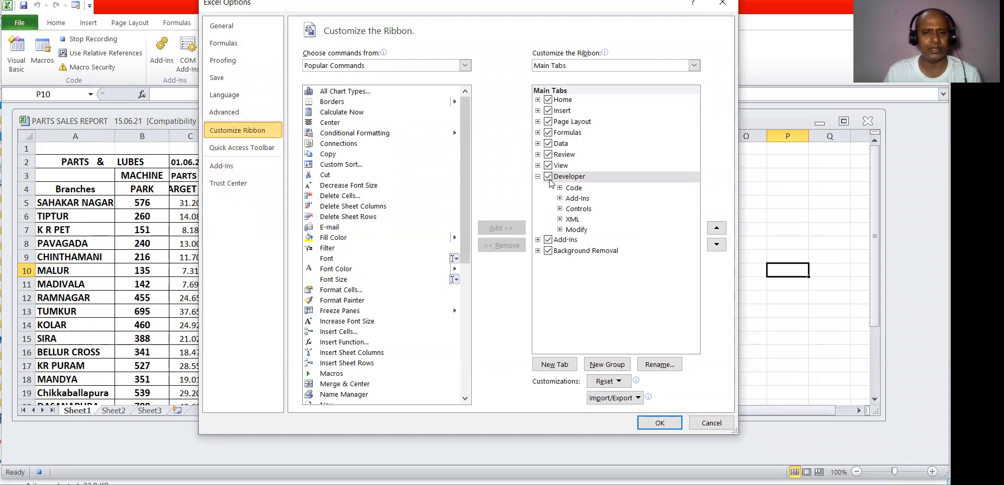
pyautogui.scroll(-7, 322, 281)
pyautogui.scroll(7, 329, 209)
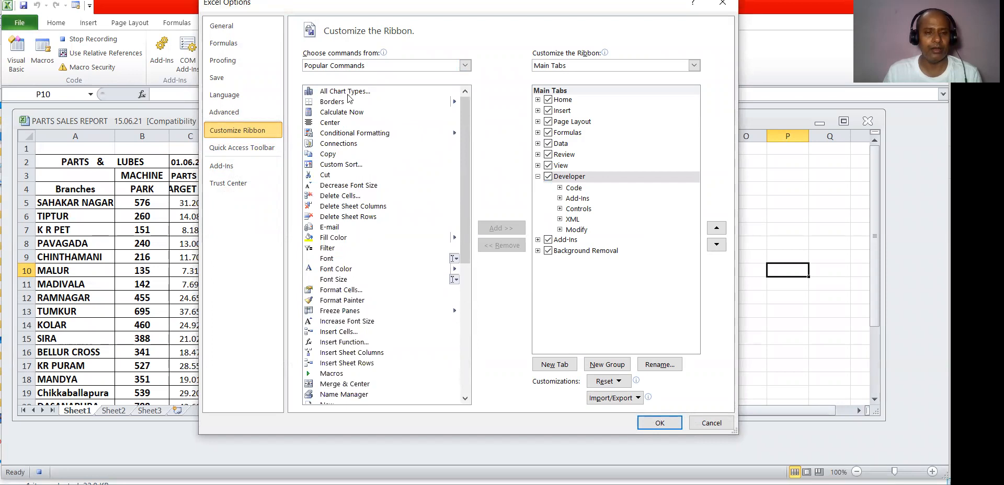
pyautogui.scroll(-8, 345, 220)
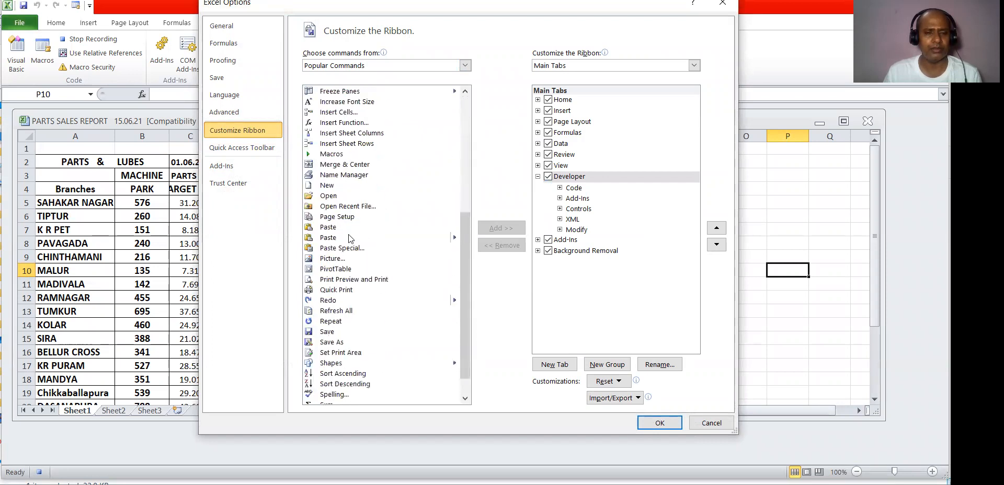
pyautogui.click(339, 224)
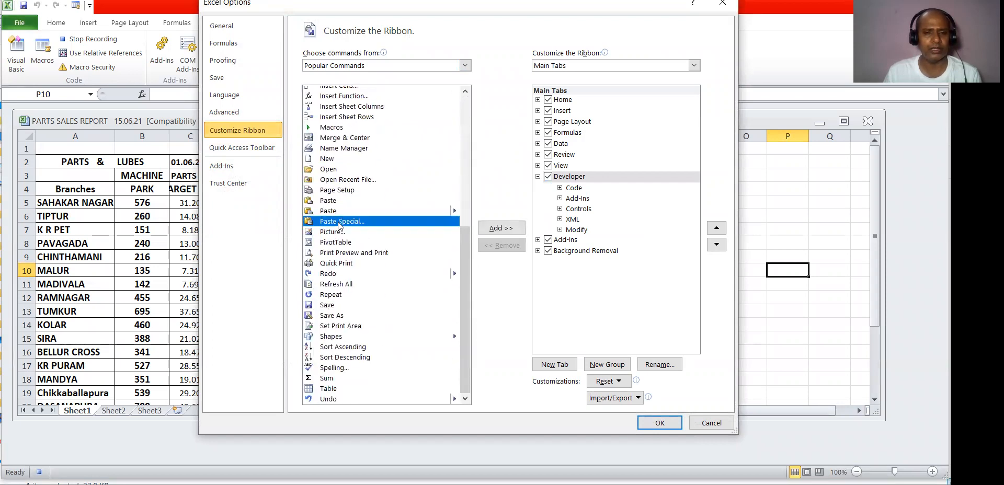
pyautogui.click(538, 176)
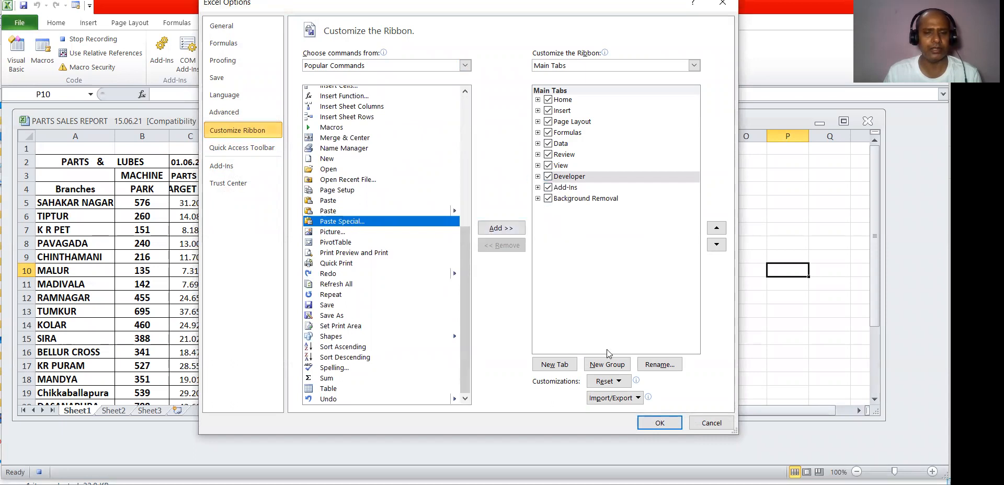
pyautogui.click(659, 423)
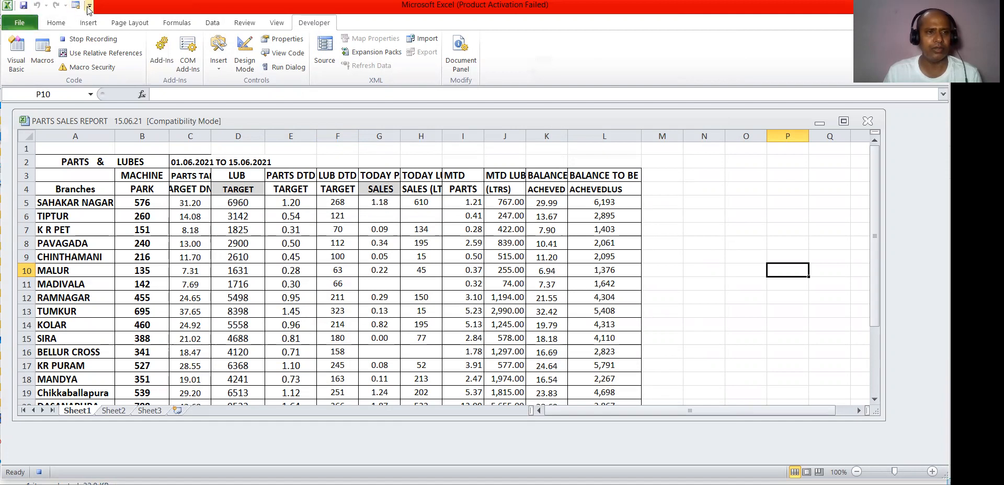
# - Open the Quick Access Toolbar customization options and list All Commands as the command source
pyautogui.click(19, 23)
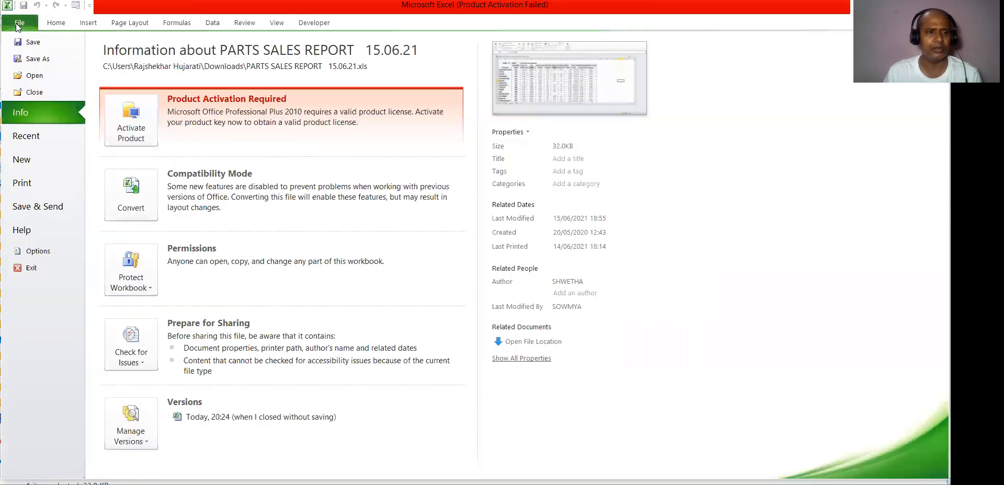
pyautogui.click(38, 251)
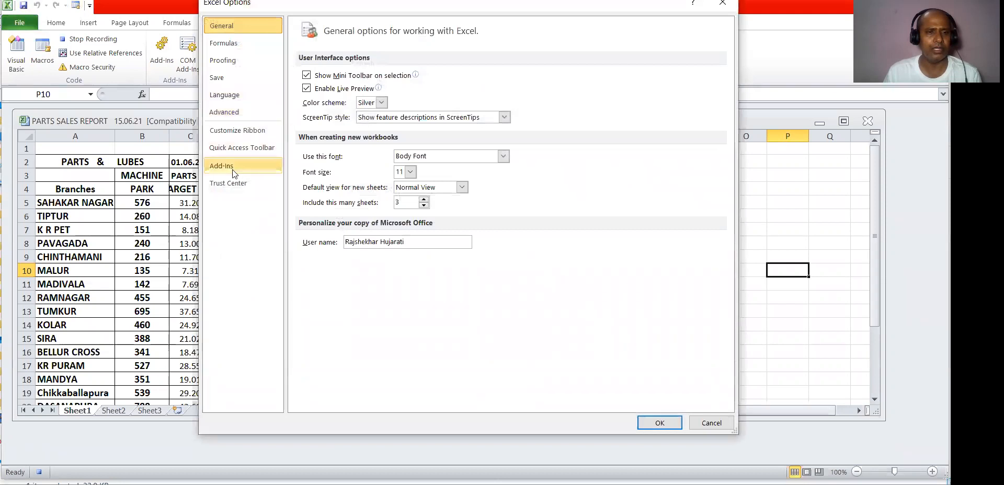
pyautogui.click(234, 132)
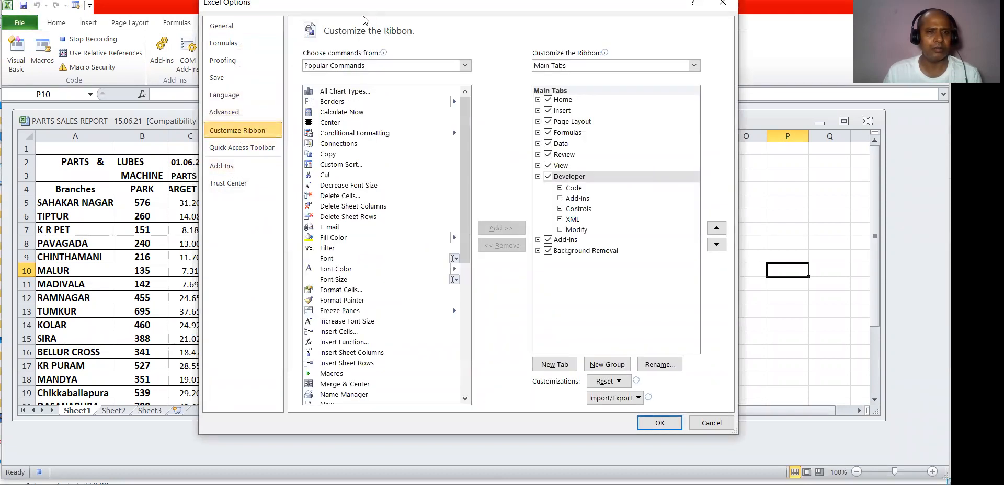
pyautogui.moveTo(367, 5); pyautogui.dragTo(349, 71)
pyautogui.click(224, 215)
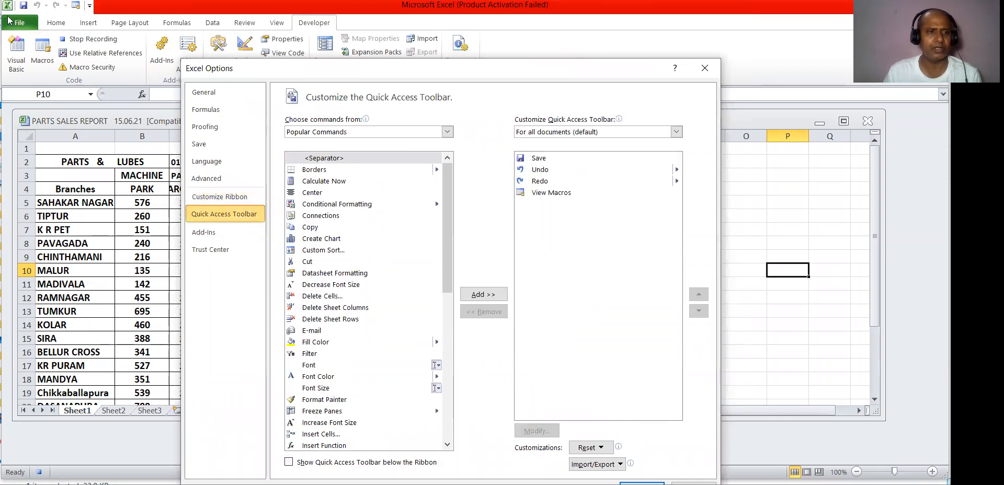
pyautogui.click(340, 134)
pyautogui.click(324, 170)
pyautogui.scroll(-12, 370, 261)
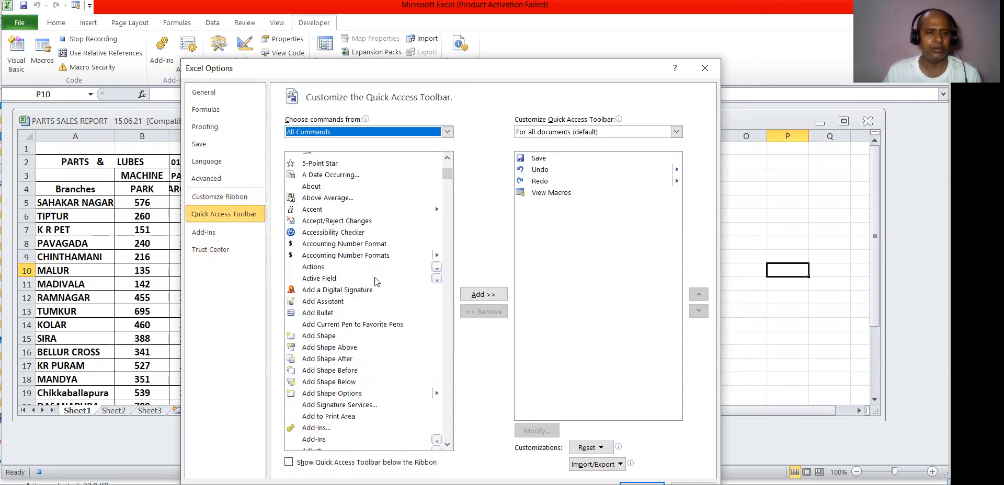
# - Find the Macros command in the All Commands list and add it to the Quick Access Toolbar
pyautogui.moveTo(450, 185); pyautogui.dragTo(472, 294)
pyautogui.click(317, 291)
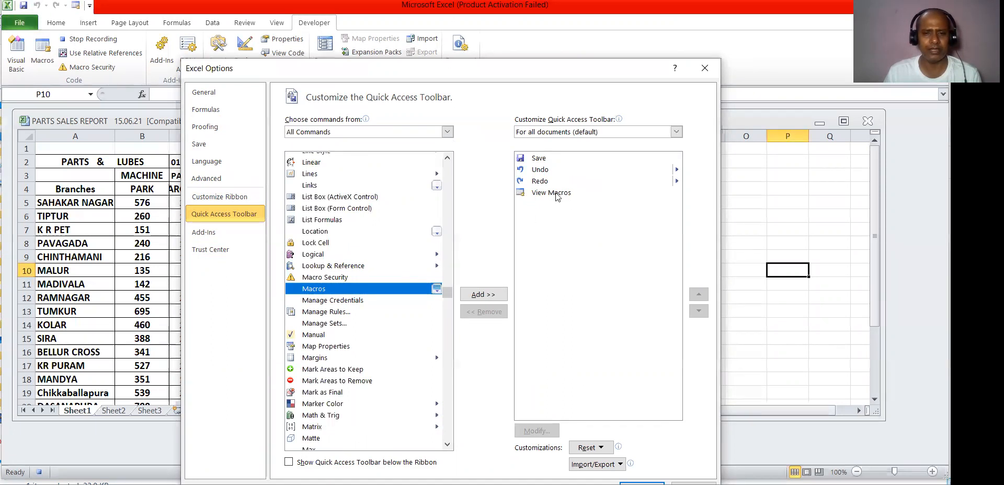
pyautogui.click(333, 313)
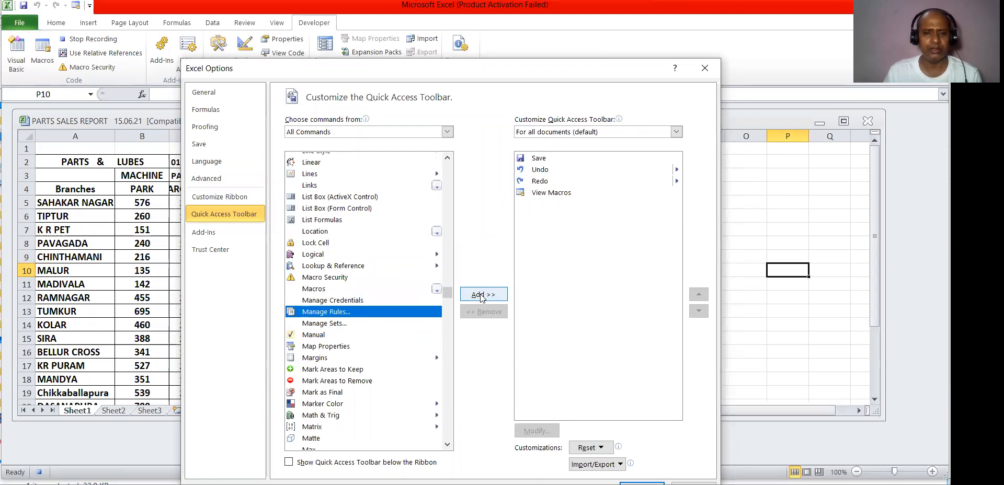
pyautogui.click(326, 324)
pyautogui.click(318, 356)
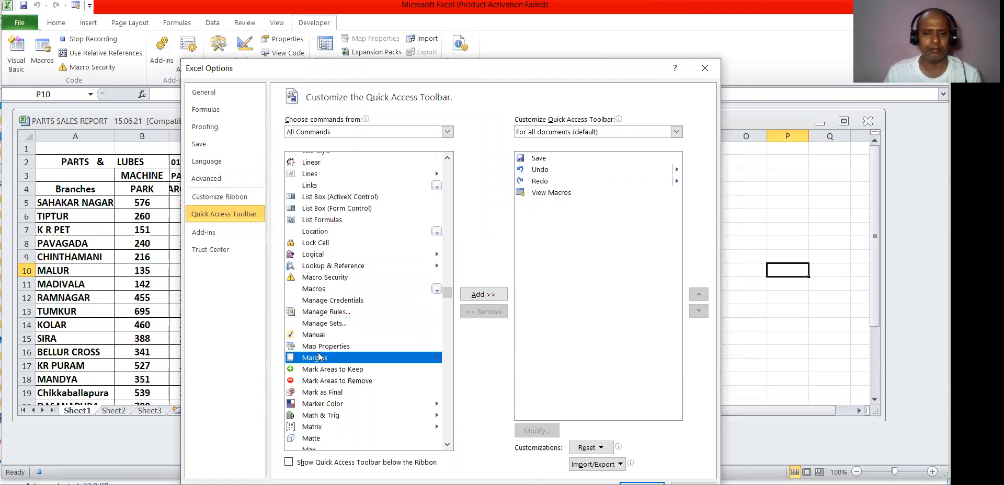
pyautogui.click(324, 266)
pyautogui.click(321, 290)
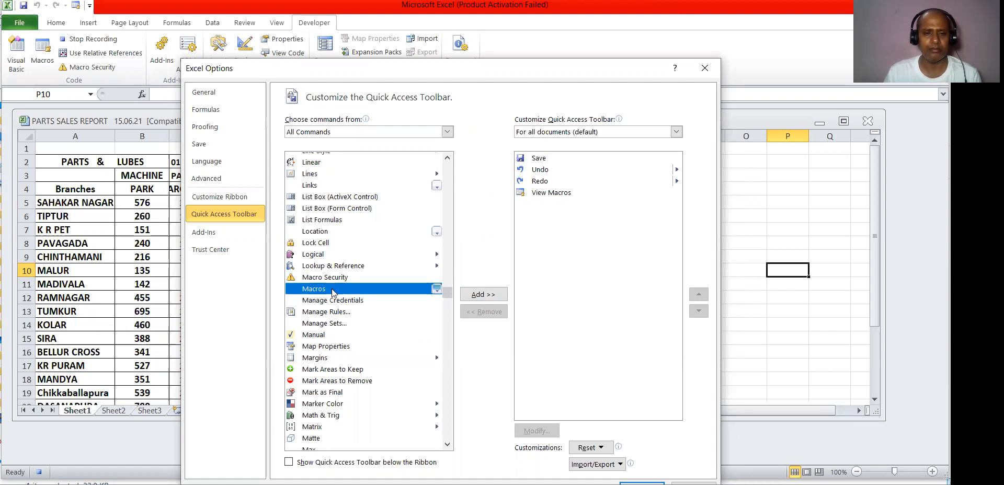
pyautogui.click(484, 295)
# - Remove the added Macros command from the Quick Access Toolbar, keeping View Macros, and confirm the options
pyautogui.click(562, 205)
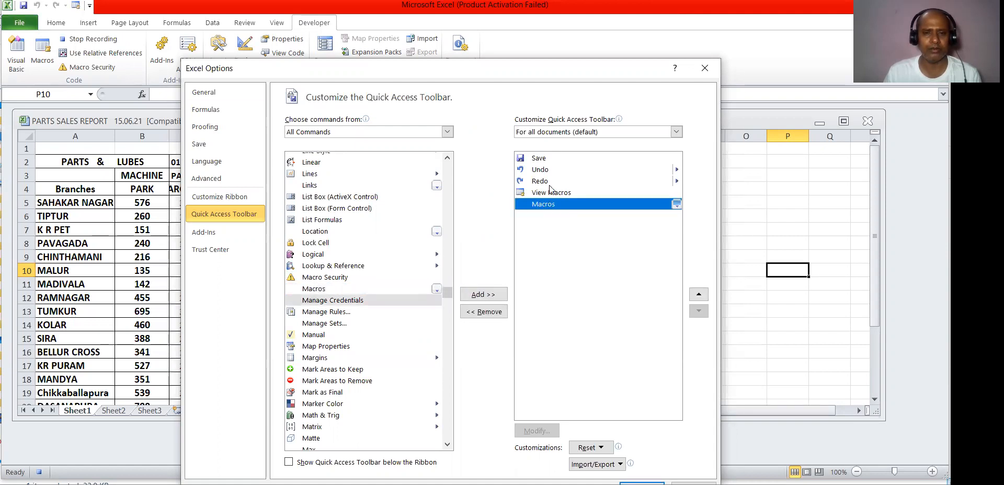
pyautogui.click(497, 312)
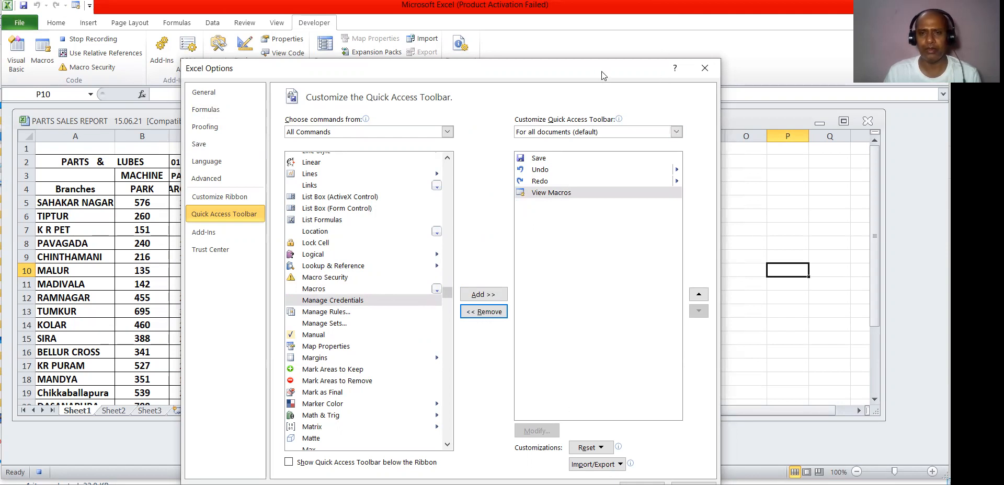
pyautogui.moveTo(601, 71); pyautogui.dragTo(595, 24)
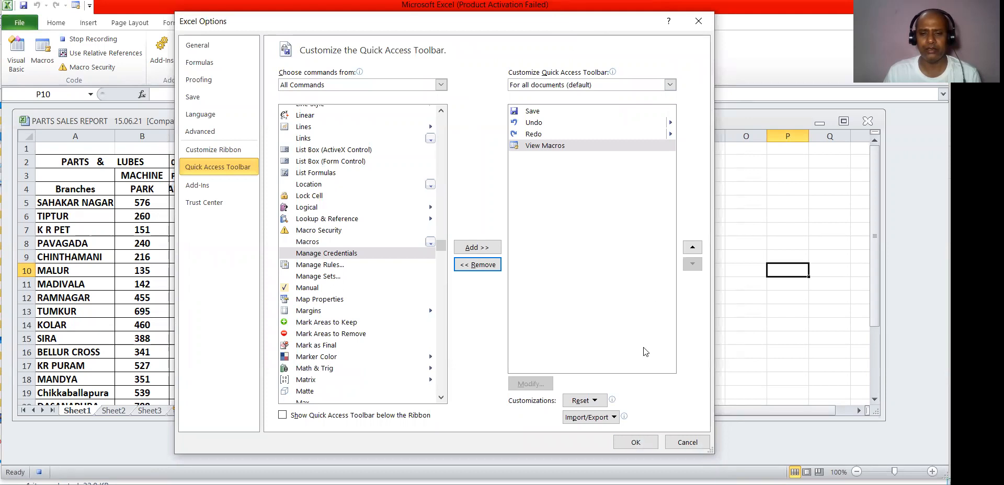
pyautogui.moveTo(338, 25); pyautogui.dragTo(182, 0)
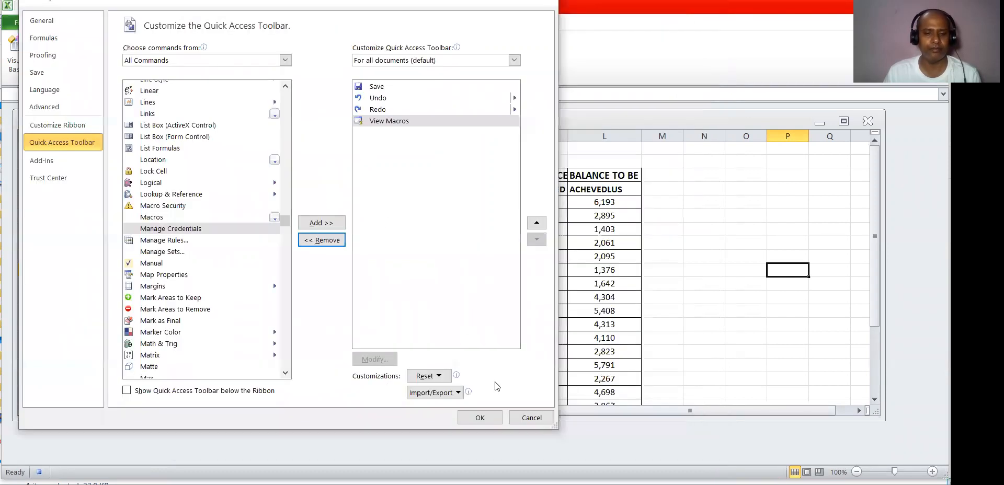
pyautogui.click(480, 417)
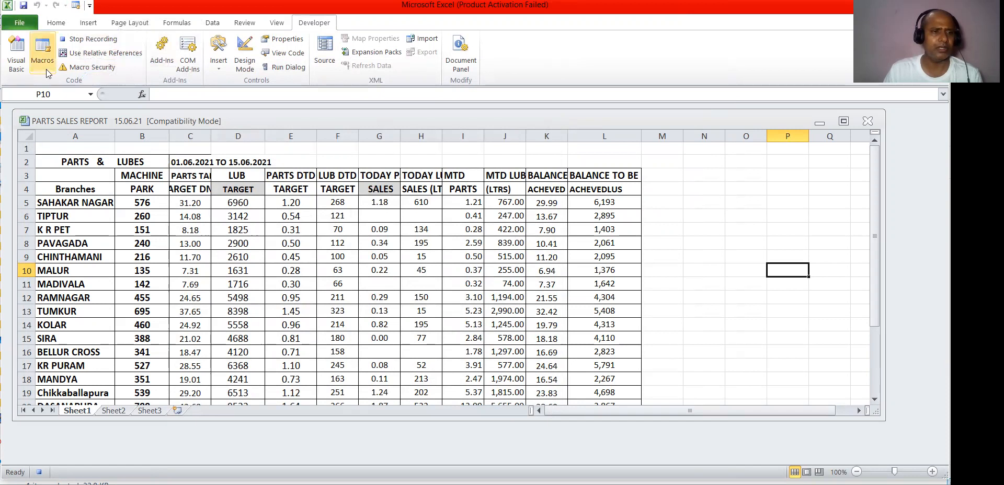
# - Stop the macro recording that is in progress
pyautogui.click(86, 40)
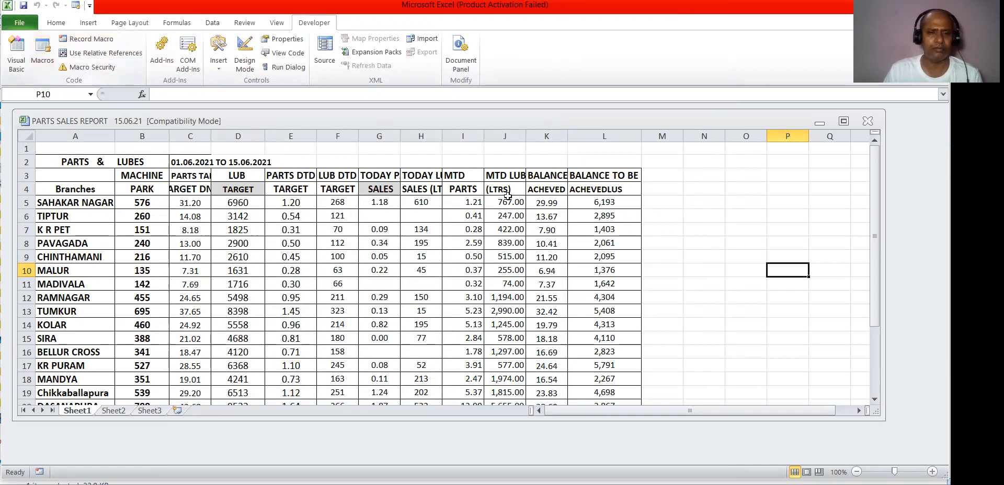
pyautogui.click(427, 204)
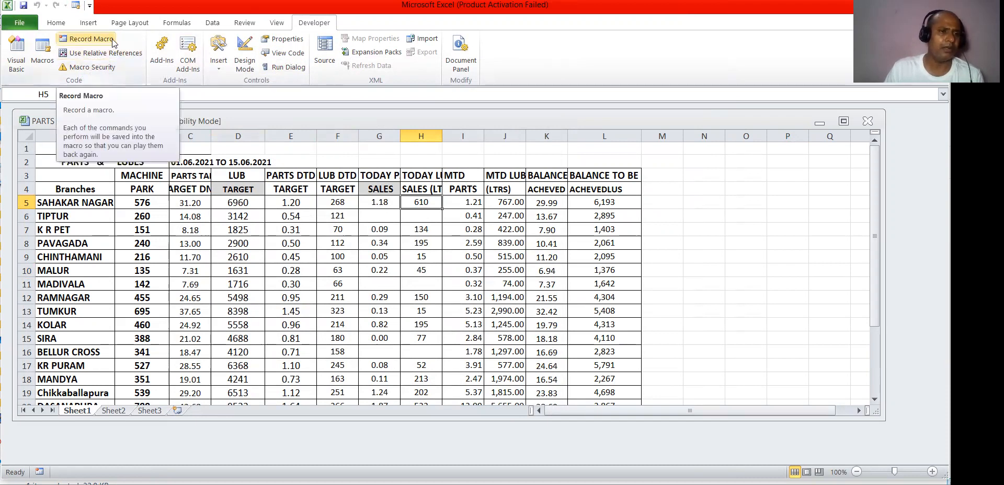
pyautogui.click(704, 215)
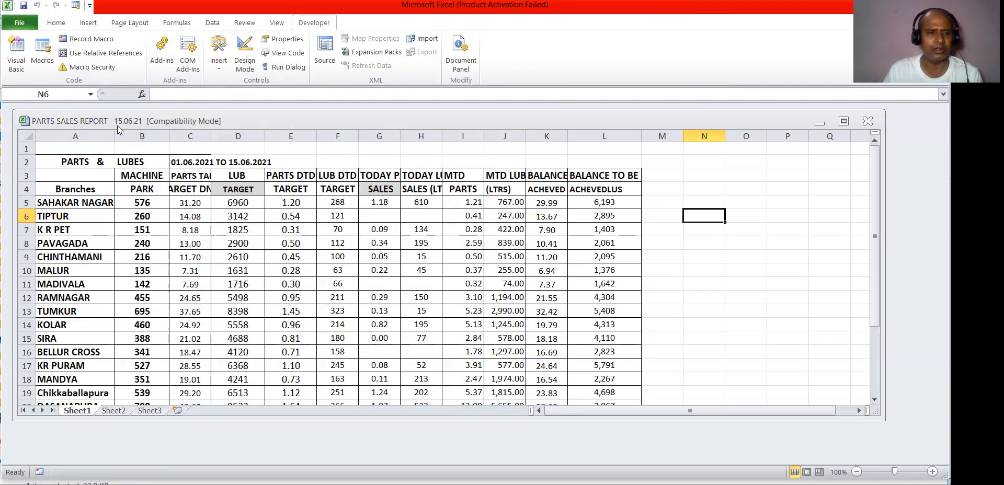
pyautogui.click(268, 191)
pyautogui.click(291, 202)
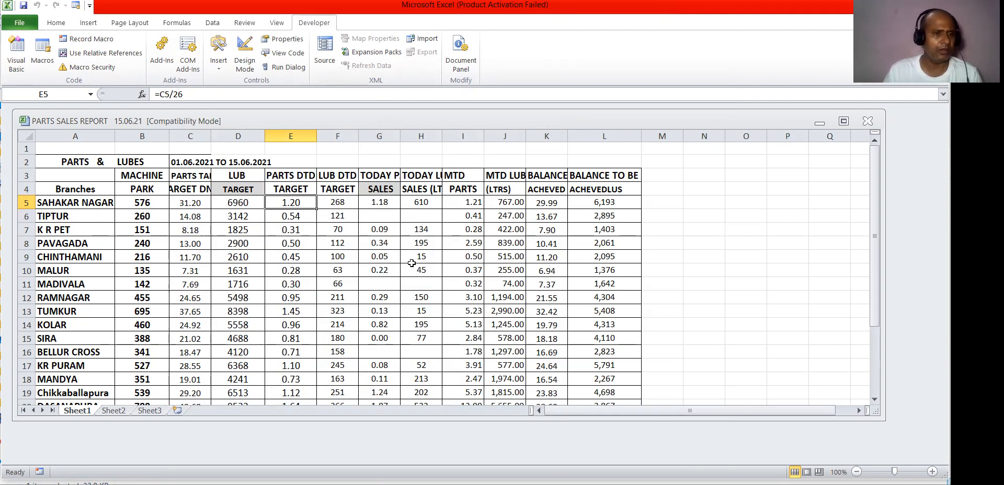
pyautogui.click(342, 282)
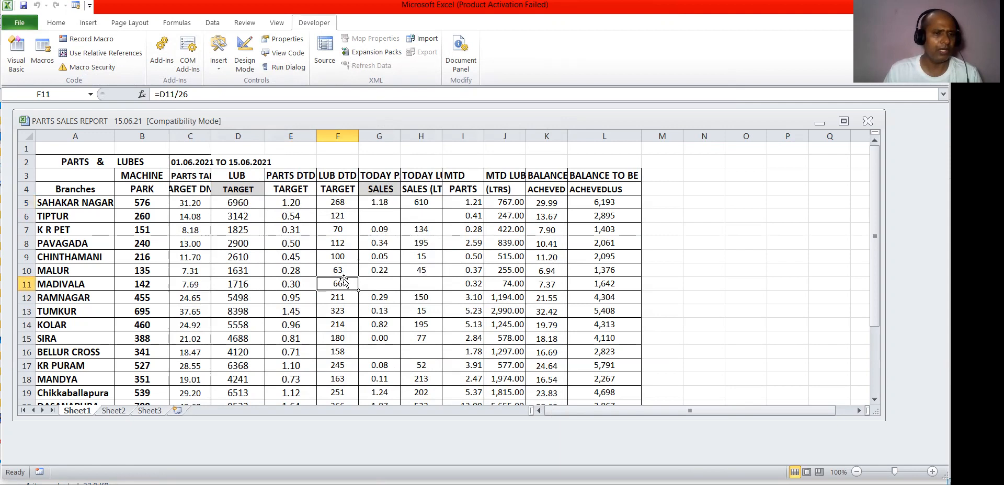
# - Start recording a new macro named Testone1, stored in This Workbook
pyautogui.click(97, 40)
pyautogui.click(274, 167)
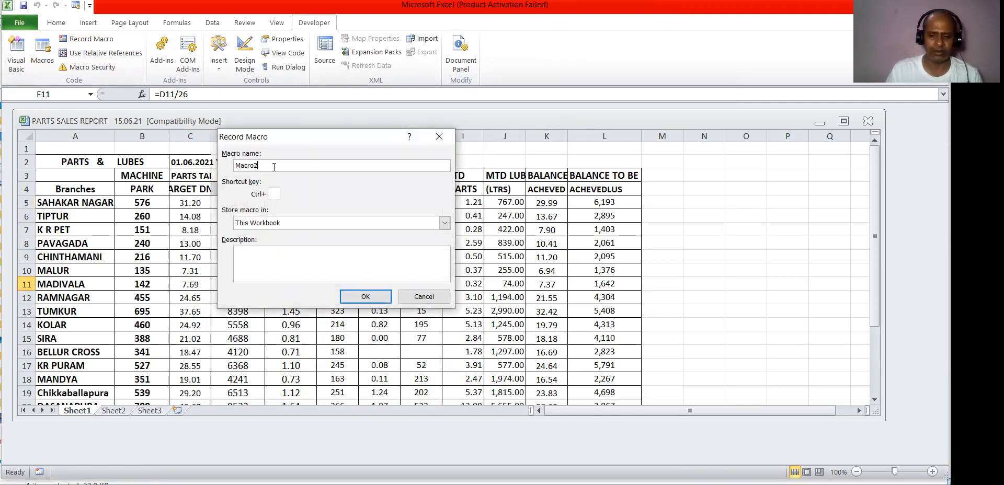
pyautogui.press('BackSpace')
pyautogui.press('BackSpace')
pyautogui.press('BackSpace')
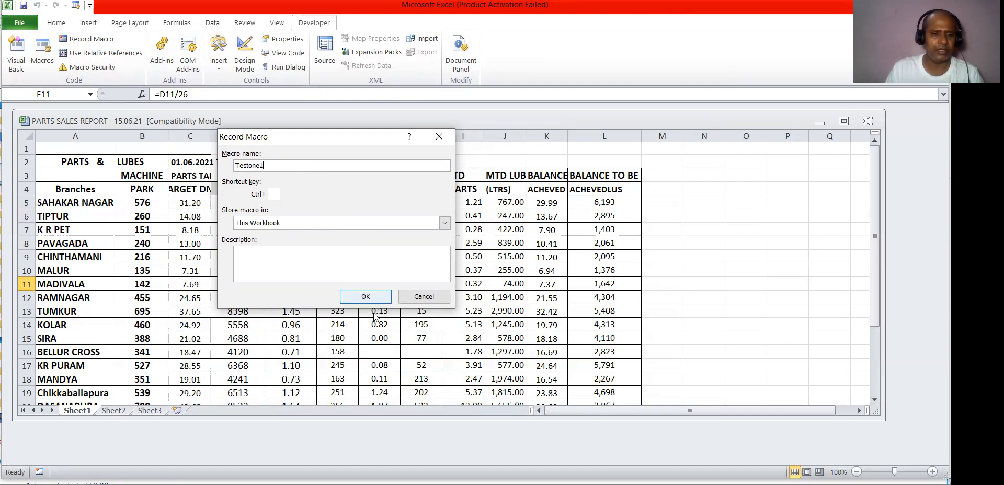
pyautogui.click(366, 297)
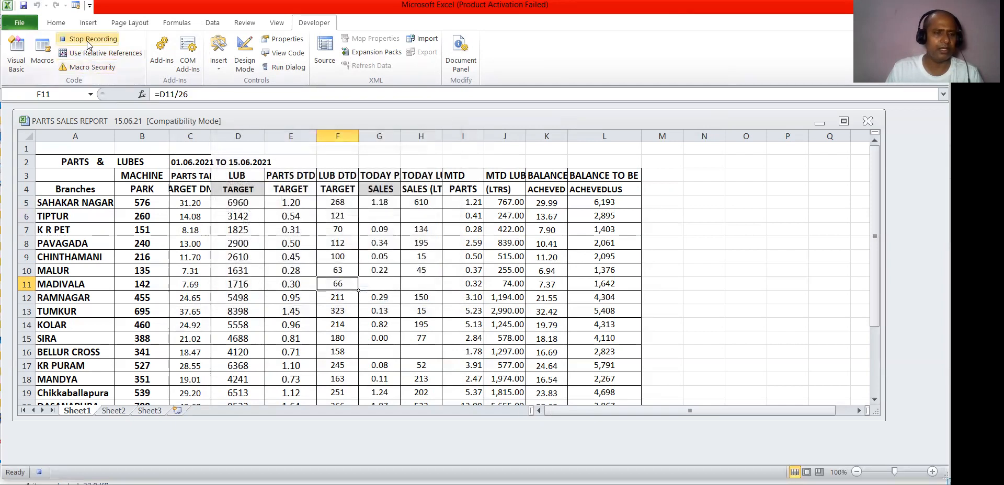
# - Hide rows 1 and 2 above the column headings of the parts sales report
pyautogui.click(186, 236)
pyautogui.moveTo(25, 148); pyautogui.dragTo(25, 161)
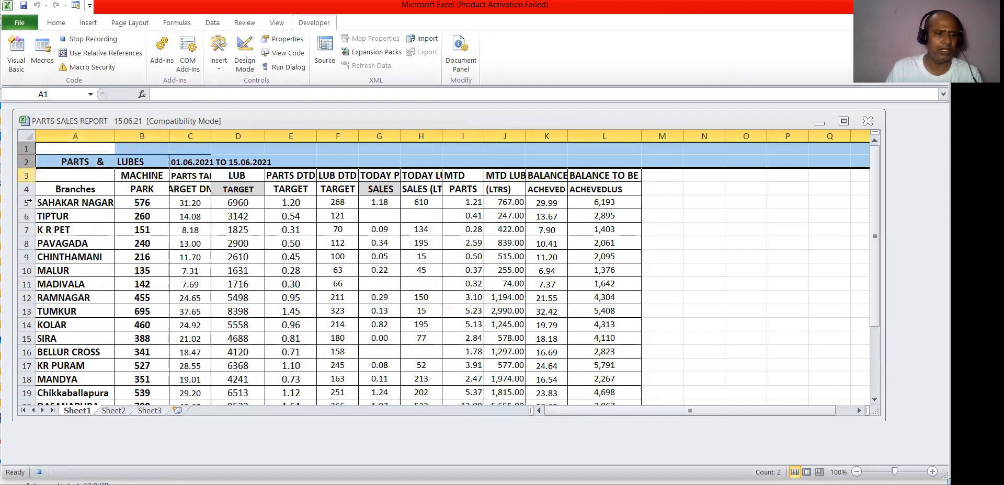
pyautogui.rightClick(26, 148)
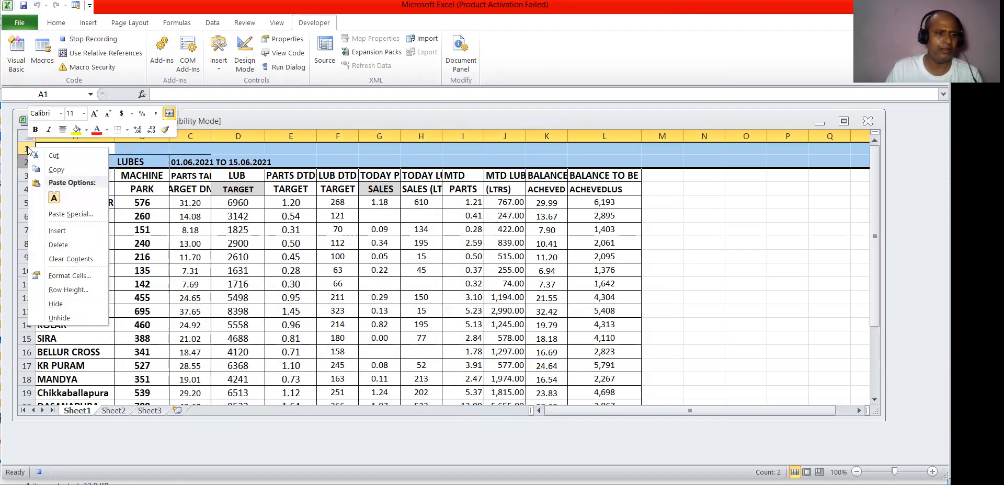
pyautogui.click(71, 307)
pyautogui.click(255, 201)
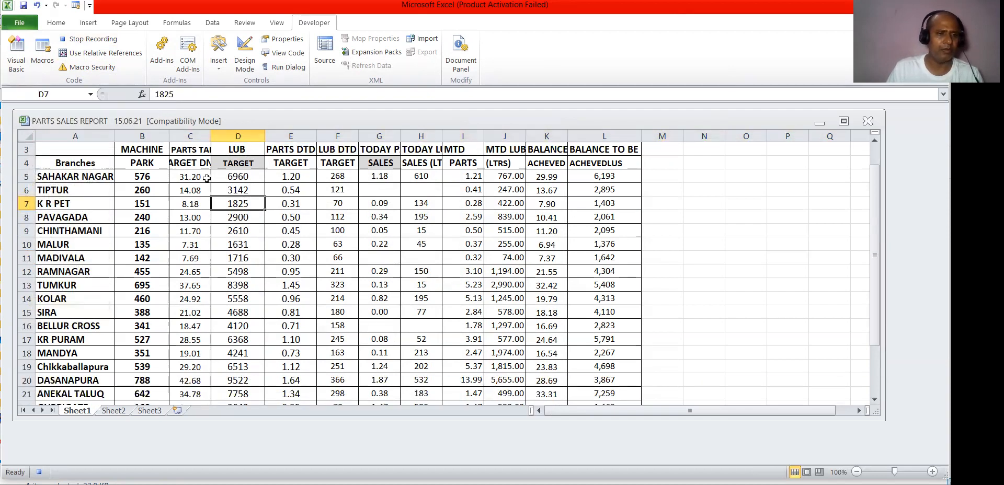
# - Hide columns C to F, which hold the parts and lub target figures
pyautogui.click(156, 165)
pyautogui.click(151, 135)
pyautogui.moveTo(189, 136); pyautogui.dragTo(335, 135)
pyautogui.rightClick(343, 134)
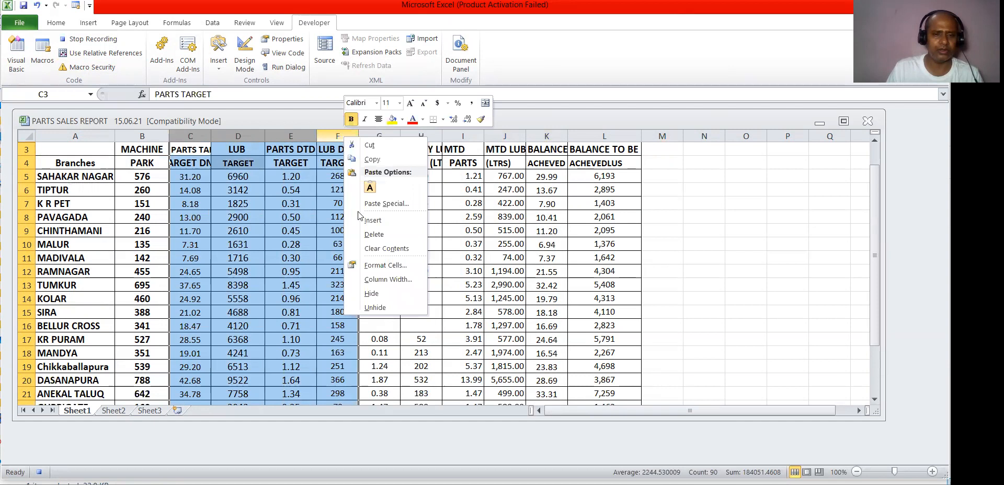
pyautogui.click(377, 303)
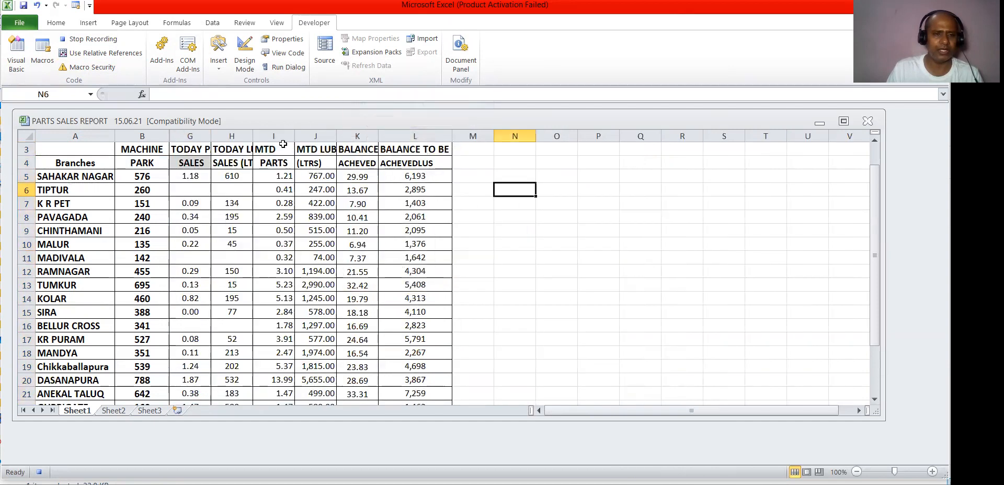
# - Hide the two balance columns K and L
pyautogui.moveTo(357, 136); pyautogui.dragTo(412, 137)
pyautogui.rightClick(412, 137)
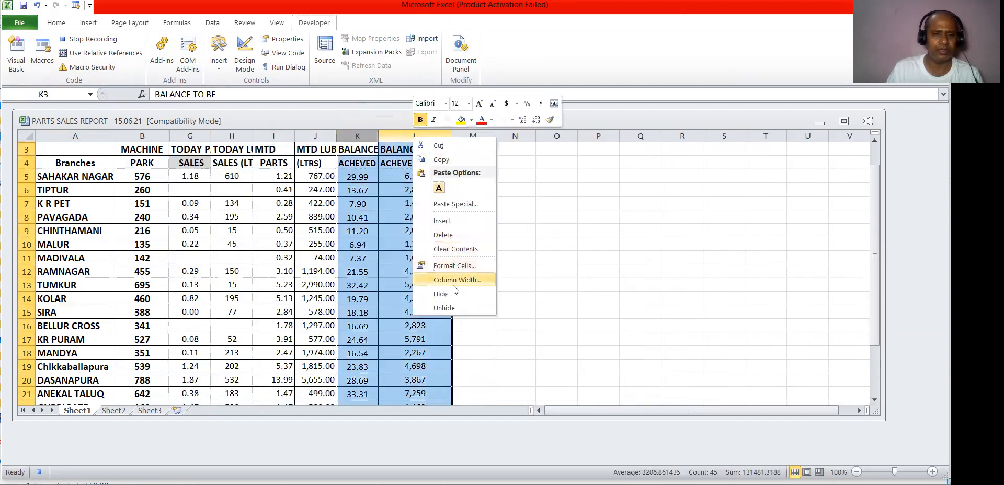
pyautogui.click(441, 294)
pyautogui.click(647, 283)
# - Enter BRANCH NAME as the heading in cell A3
pyautogui.click(82, 145)
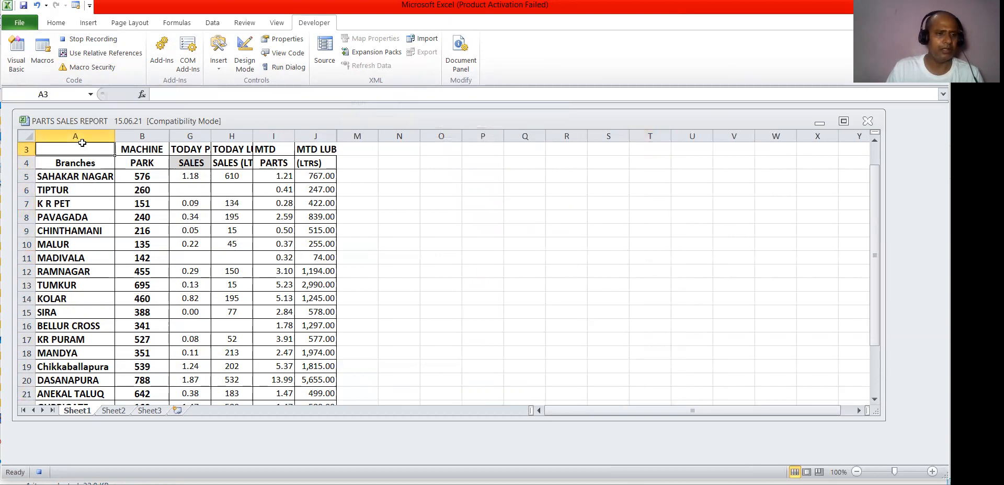
pyautogui.write('Branch')
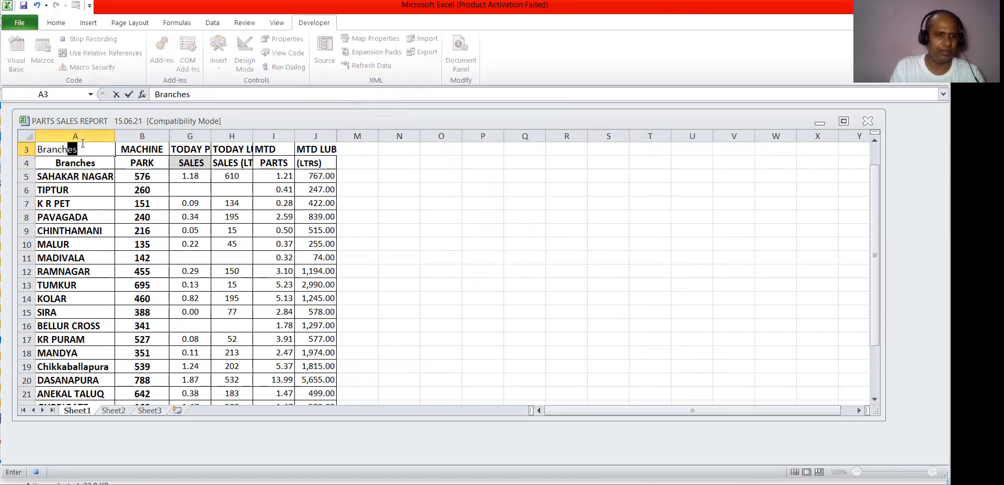
pyautogui.press('BackSpace')
pyautogui.write('Nsme')
pyautogui.press('BackSpace')
pyautogui.press('BackSpace')
pyautogui.press('BackSpace')
pyautogui.press('BackSpace')
pyautogui.press('BackSpace')
pyautogui.press('BackSpace')
pyautogui.press('BackSpace')
pyautogui.press('BackSpace')
pyautogui.press('BackSpace')
pyautogui.press('BackSpace')
pyautogui.press('BackSpace')
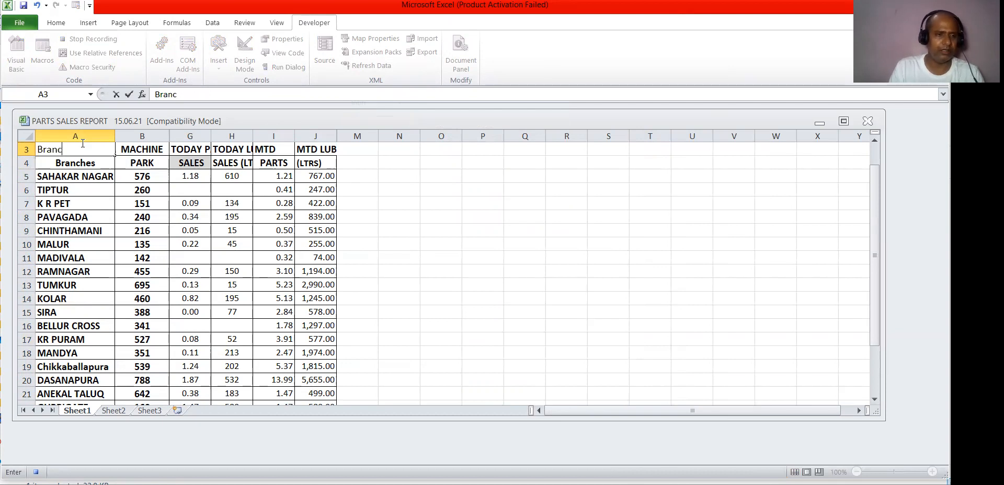
pyautogui.write('BRANCH')
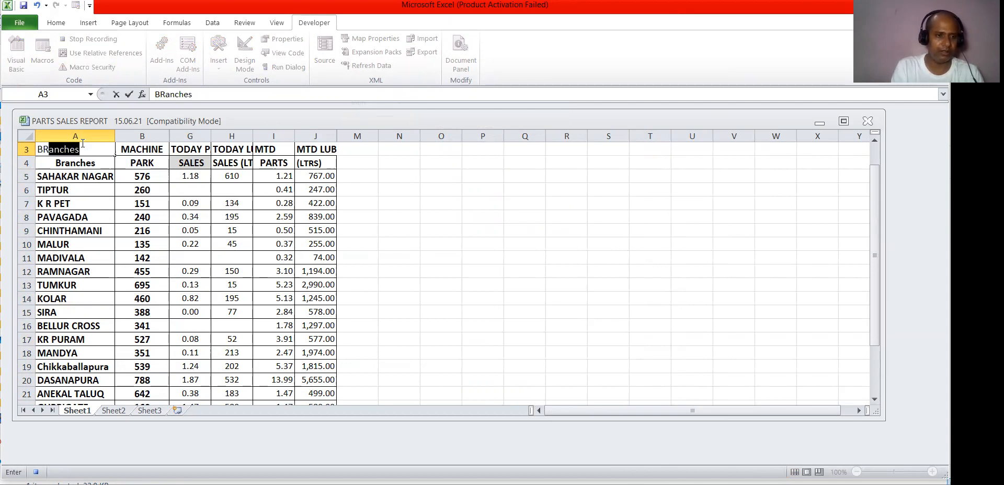
pyautogui.write(' NAME')
pyautogui.click(525, 189)
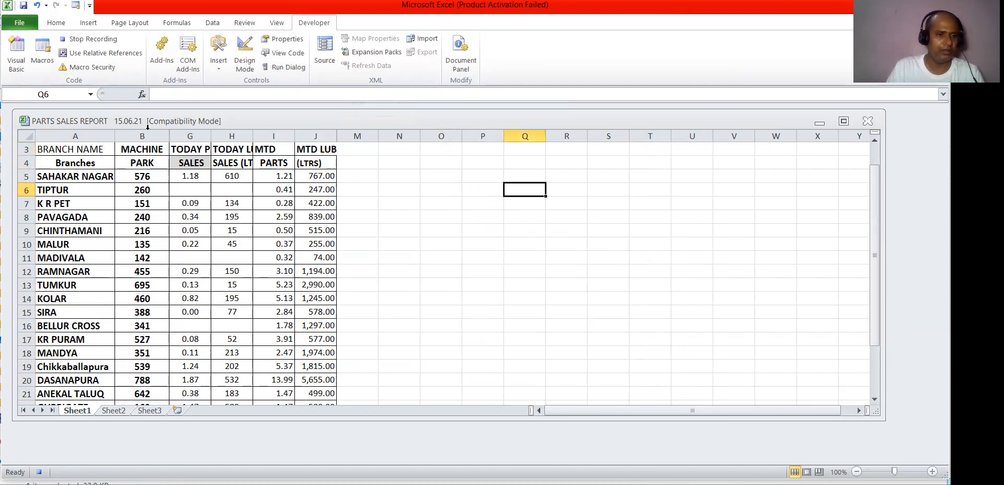
# - Remove the bold formatting from the whole table, from the headings in row 3 to the Grand Total row
pyautogui.moveTo(83, 151); pyautogui.dragTo(315, 383)
pyautogui.click(56, 22)
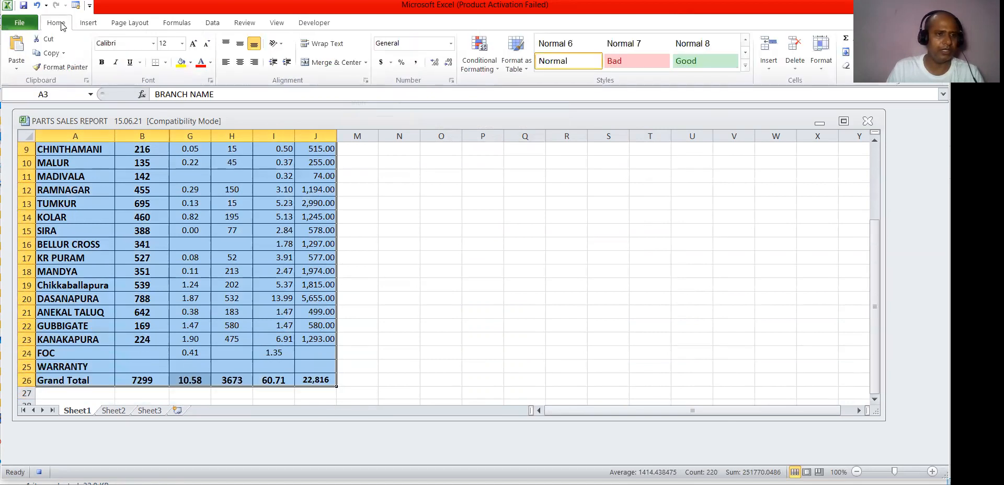
pyautogui.click(100, 64)
pyautogui.scroll(2, 351, 223)
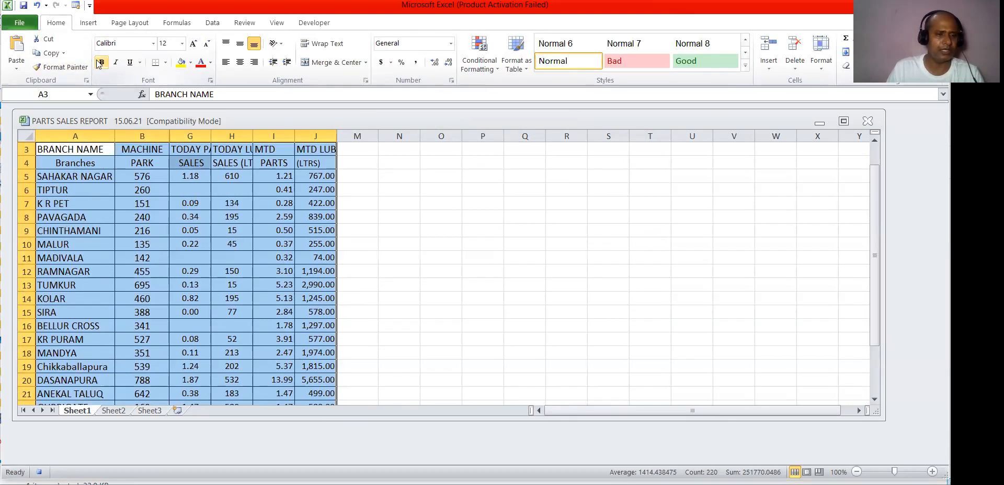
pyautogui.click(431, 234)
# - Move the word PARK from B4 to the end of the heading in B3, so it reads MACHINE PARK
pyautogui.click(76, 163)
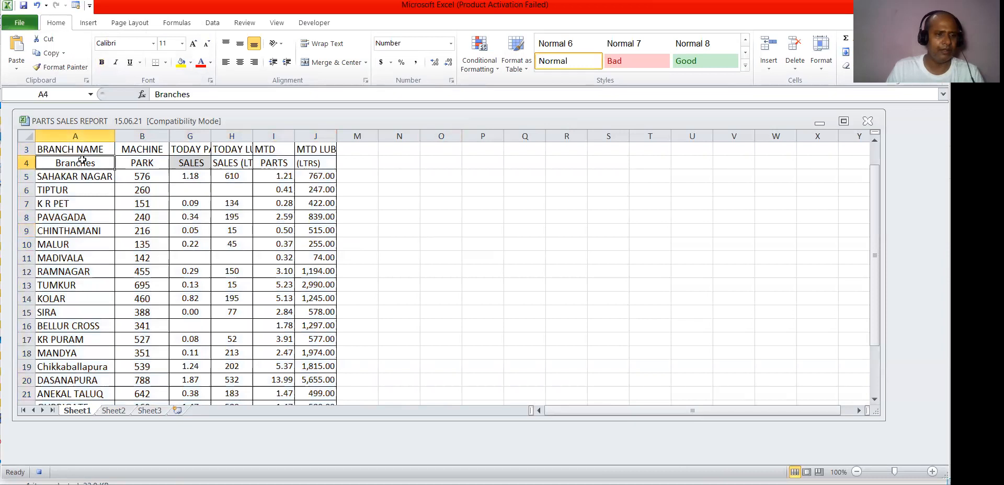
pyautogui.click(158, 162)
pyautogui.hotkey('ctrl', 'c')
pyautogui.click(151, 147)
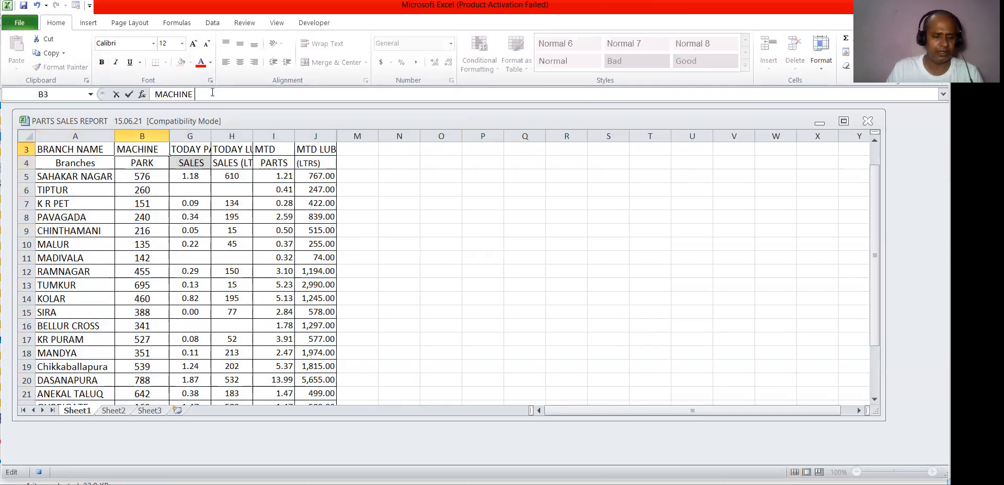
pyautogui.click(413, 179)
pyautogui.click(159, 160)
pyautogui.moveTo(199, 94); pyautogui.dragTo(151, 95)
pyautogui.hotkey('ctrl', 'x')
pyautogui.click(141, 145)
pyautogui.click(197, 94)
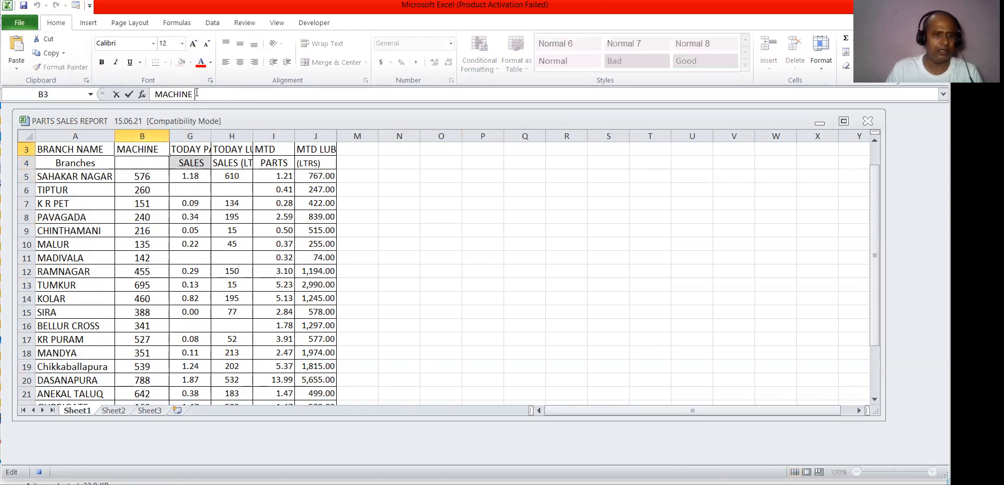
pyautogui.hotkey('ctrl', 'v')
pyautogui.click(481, 204)
# - Move the word SALES from G4 to the end of the heading in G3, forming TODAY PARTS SALES
pyautogui.click(200, 165)
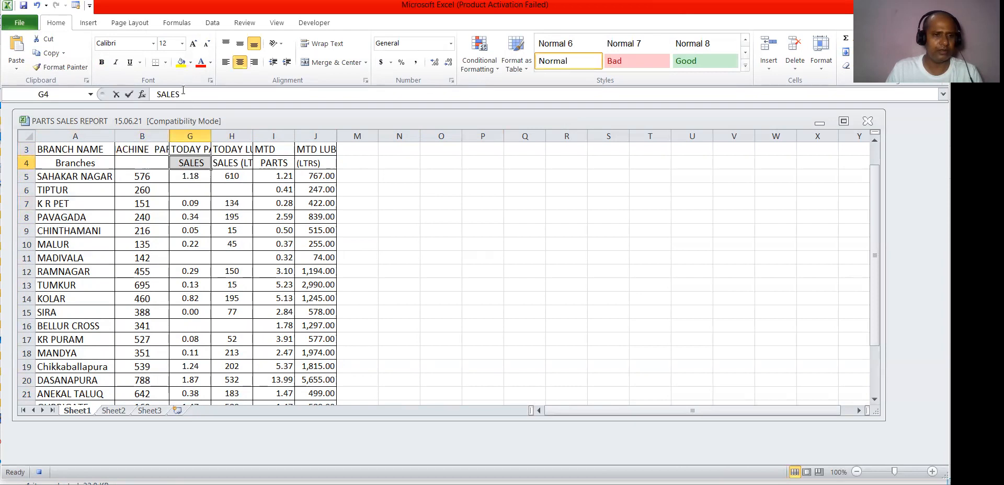
pyautogui.moveTo(183, 94); pyautogui.dragTo(155, 94)
pyautogui.hotkey('ctrl', 'x')
pyautogui.click(190, 149)
pyautogui.click(238, 95)
pyautogui.hotkey('ctrl', 'v')
pyautogui.click(475, 149)
# - Move the text SALES (LTRS) from H4 to the end of the heading in H3, forming TODAY LUB SALES (LTRS)
pyautogui.click(234, 167)
pyautogui.moveTo(231, 96); pyautogui.dragTo(74, 100)
pyautogui.hotkey('ctrl', 'x')
pyautogui.moveTo(388, 191); pyautogui.dragTo(369, 187)
pyautogui.click(246, 149)
pyautogui.click(227, 94)
pyautogui.hotkey('ctrl', 'v')
pyautogui.click(464, 153)
pyautogui.click(232, 149)
# - Move the word PARTS from I4 into I3, so the heading reads MTD PARTS
pyautogui.click(274, 162)
pyautogui.moveTo(182, 94); pyautogui.dragTo(69, 88)
pyautogui.hotkey('ctrl', 'x')
pyautogui.click(274, 149)
pyautogui.click(197, 94)
pyautogui.hotkey('ctrl', 'v')
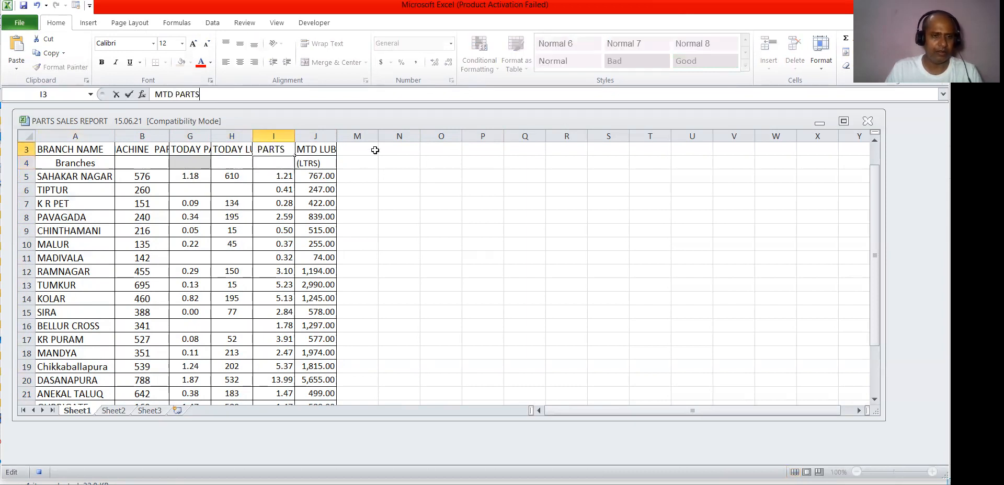
pyautogui.click(441, 162)
# - Move the unit (LTRS) from J4 into J3, so the heading reads MTD LUB (LTRS)
pyautogui.click(315, 163)
pyautogui.moveTo(216, 95); pyautogui.dragTo(31, 103)
pyautogui.hotkey('ctrl', 'x')
pyautogui.click(315, 149)
pyautogui.click(243, 96)
pyautogui.hotkey('ctrl', 'v')
pyautogui.click(482, 176)
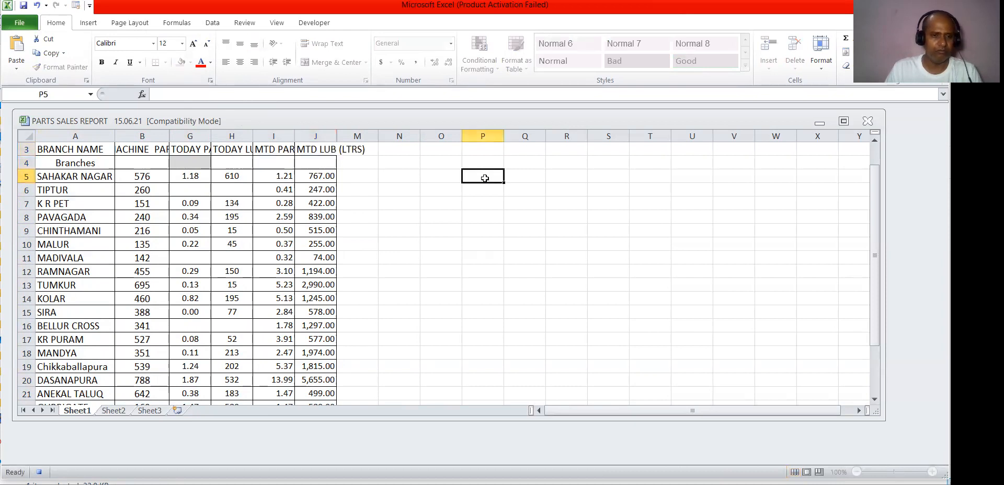
# - Hide row 4, and wrap the text of heading row 3 with horizontal centring and middle alignment
pyautogui.rightClick(21, 163)
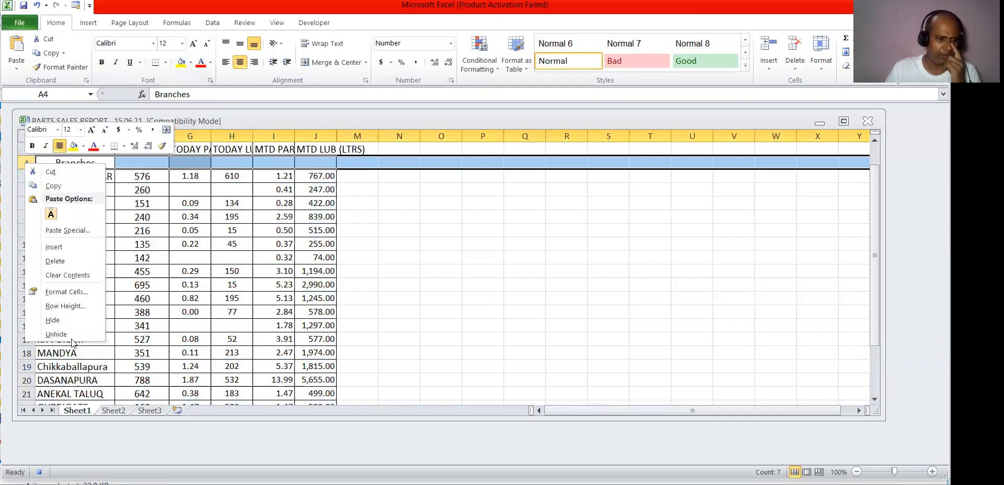
pyautogui.click(52, 320)
pyautogui.click(26, 149)
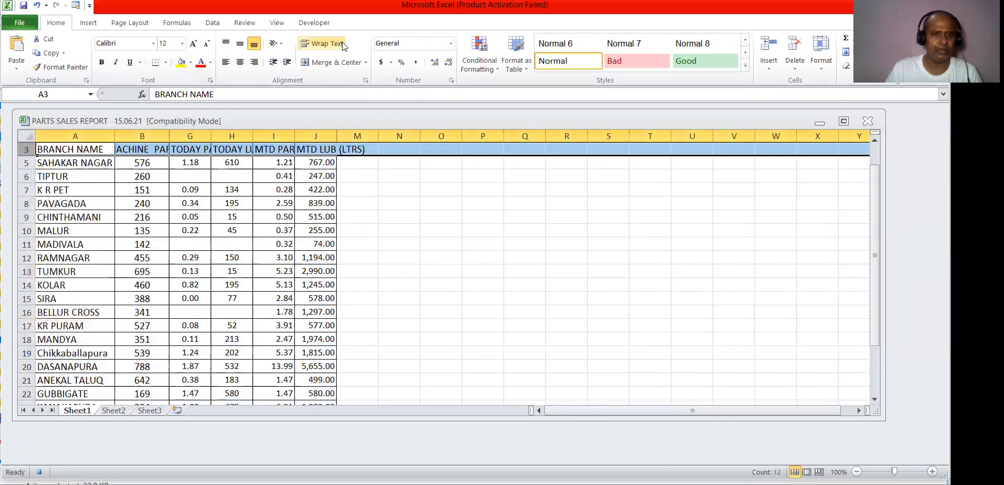
pyautogui.click(322, 43)
pyautogui.click(239, 62)
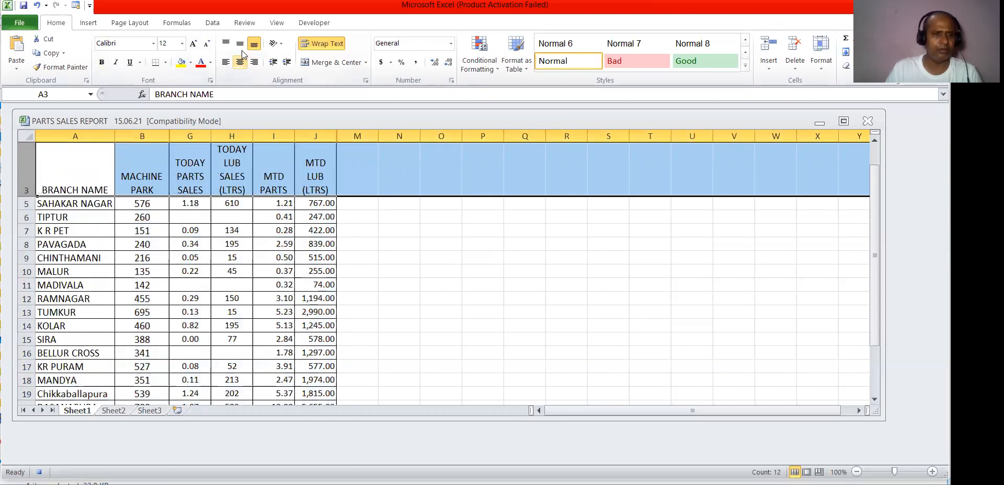
pyautogui.click(240, 44)
pyautogui.click(399, 216)
# - Widen the TODAY LUB SALES (LTRS) column and reduce the height of heading row 3
pyautogui.moveTo(253, 135); pyautogui.dragTo(277, 134)
pyautogui.moveTo(26, 196); pyautogui.dragTo(26, 182)
pyautogui.click(410, 241)
# - Fill the Grand Total row and the heading cells A3 to J3 with yellow
pyautogui.scroll(-4, 407, 254)
pyautogui.moveTo(342, 299); pyautogui.dragTo(56, 296)
pyautogui.scroll(4, 401, 238)
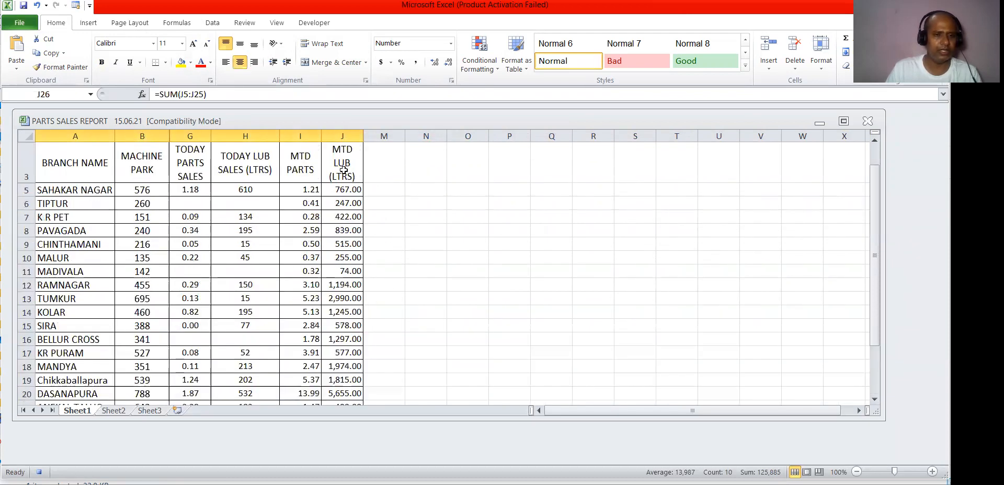
pyautogui.moveTo(344, 170); pyautogui.dragTo(74, 166)
pyautogui.click(458, 250)
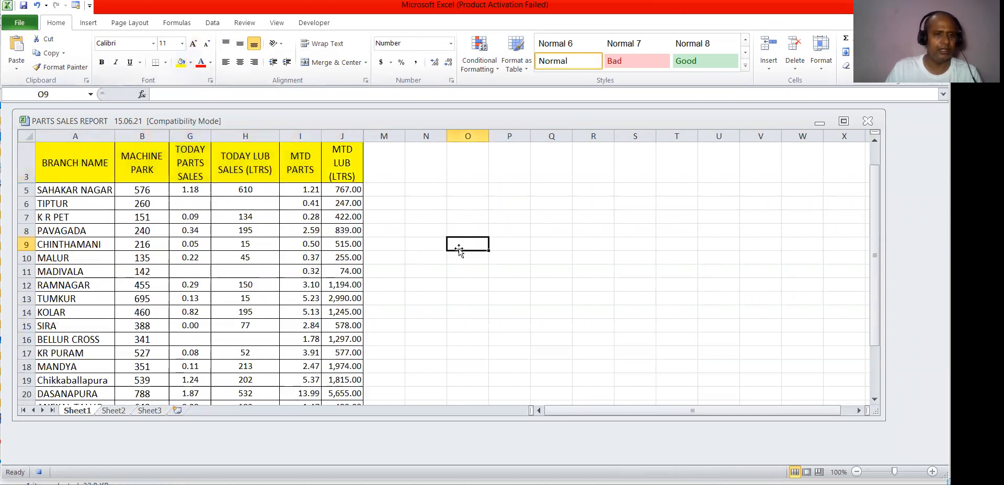
# - Review the reformatted table from the headings down to the Grand Total row
pyautogui.scroll(-6, 418, 235)
pyautogui.scroll(6, 418, 235)
pyautogui.scroll(-5, 408, 243)
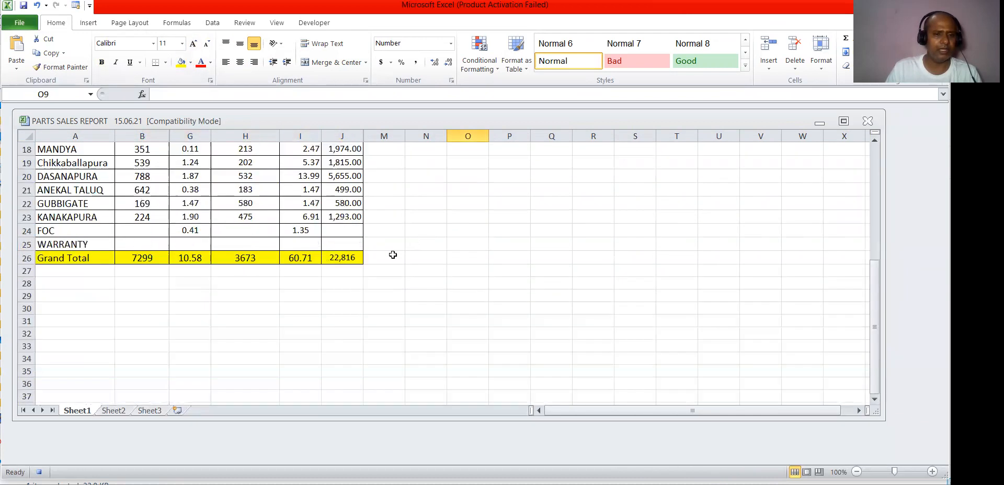
pyautogui.moveTo(343, 257); pyautogui.dragTo(15, 130)
pyautogui.scroll(-5, 403, 251)
pyautogui.scroll(5, 411, 245)
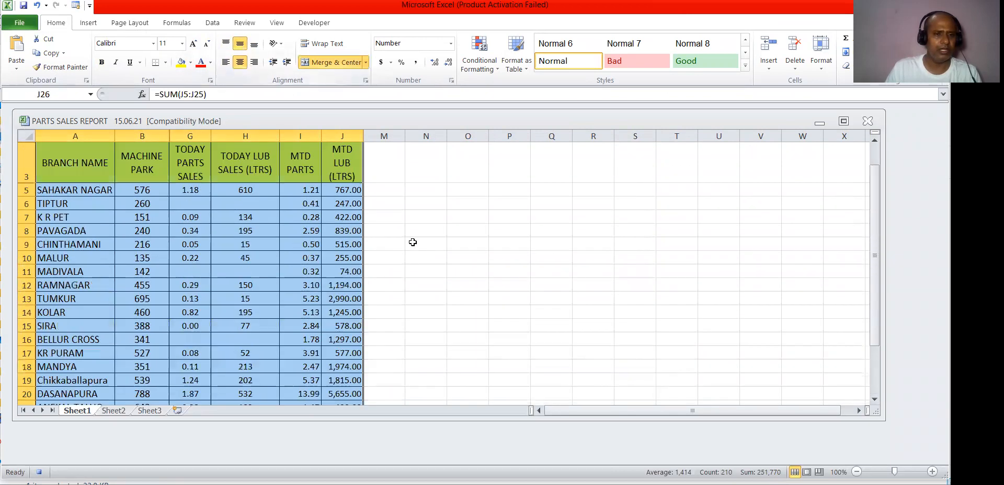
pyautogui.click(449, 243)
pyautogui.scroll(-3, 450, 241)
pyautogui.scroll(3, 453, 238)
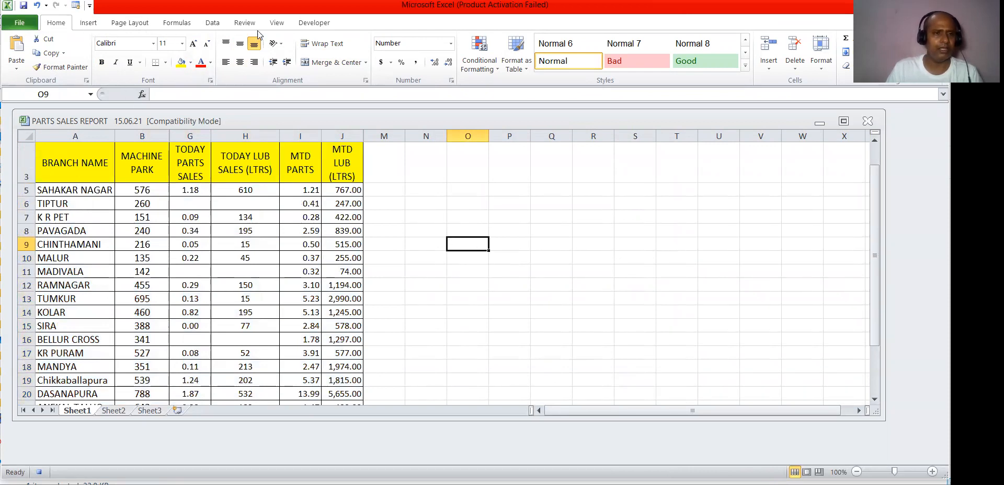
# - Stop recording the macro
pyautogui.click(314, 22)
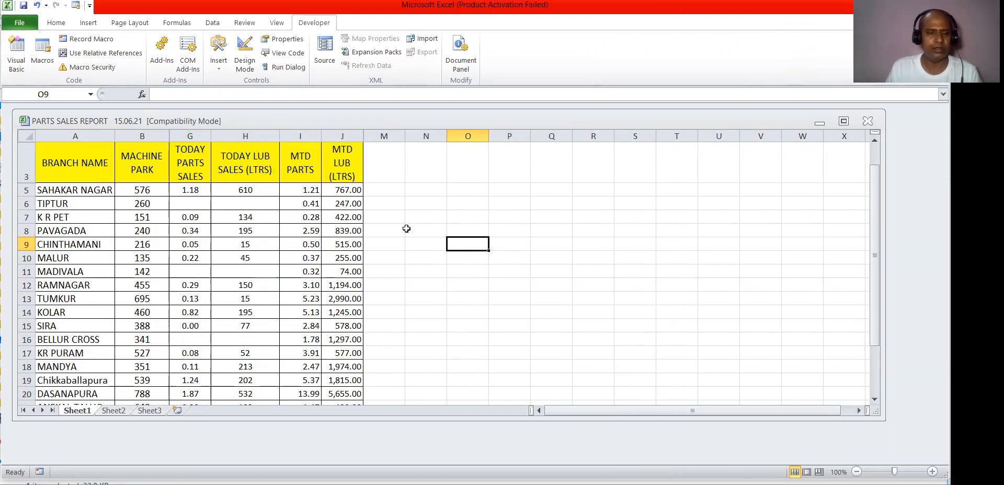
# - Start saving a copy of the workbook with the file type Excel Macro-Enabled Workbook
pyautogui.click(20, 24)
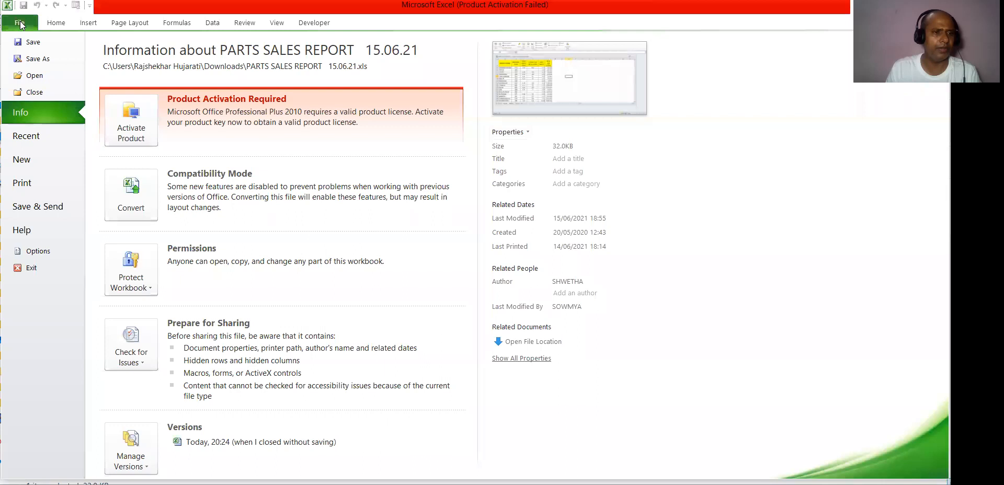
pyautogui.click(45, 62)
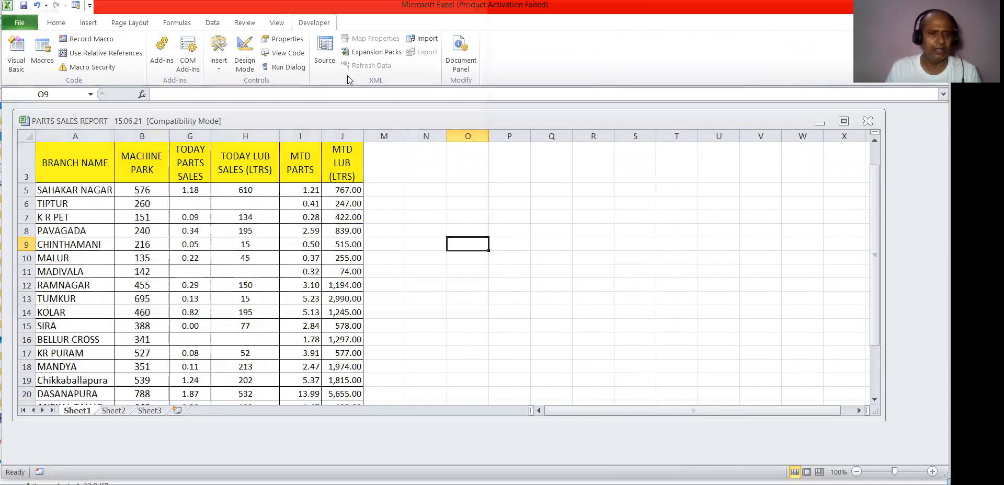
pyautogui.click(194, 231)
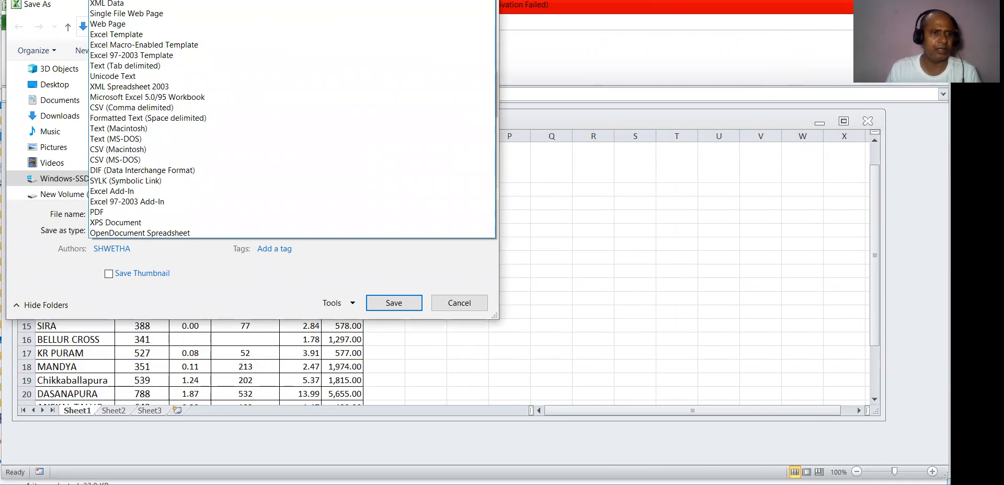
pyautogui.click(204, 1)
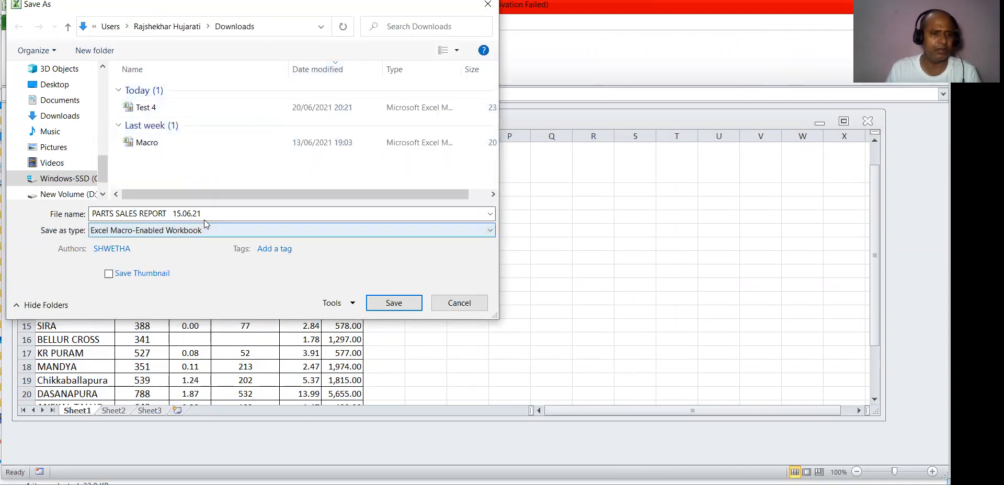
# - Name the file Macroone1 and save it in the Downloads folder
pyautogui.click(223, 214)
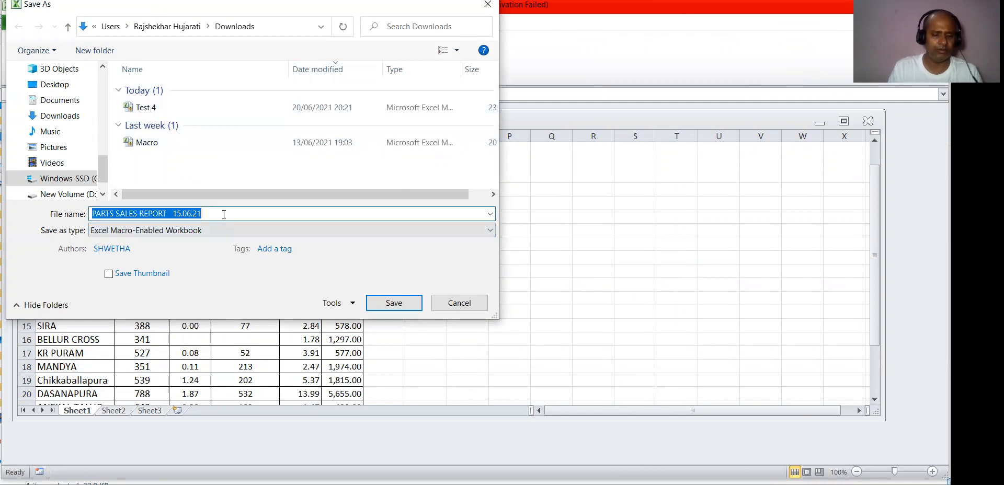
pyautogui.write('mARC')
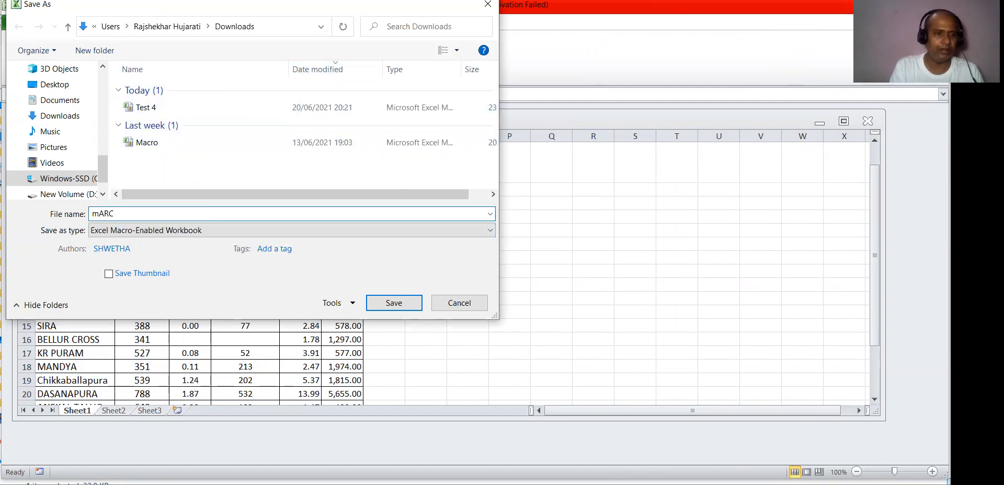
pyautogui.press('BackSpace')
pyautogui.press('BackSpace')
pyautogui.press('BackSpace')
pyautogui.press('BackSpace')
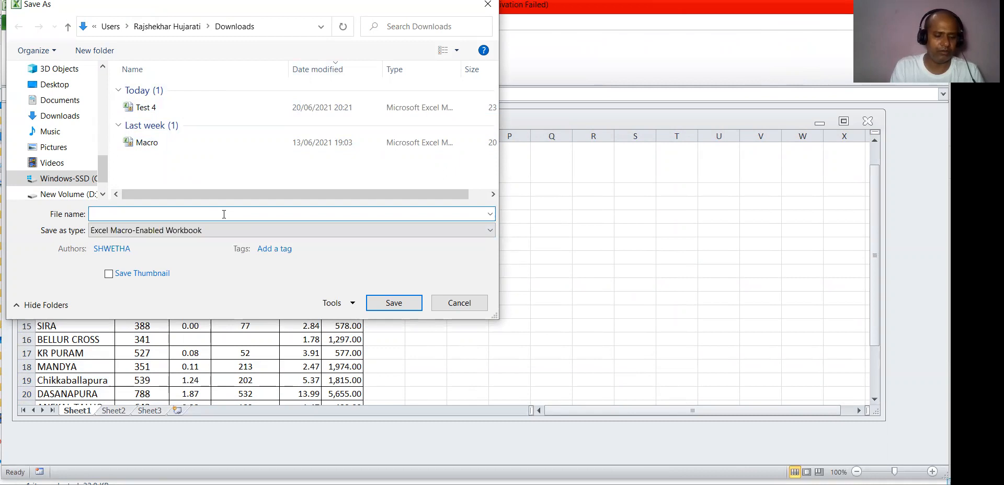
pyautogui.write('Ma')
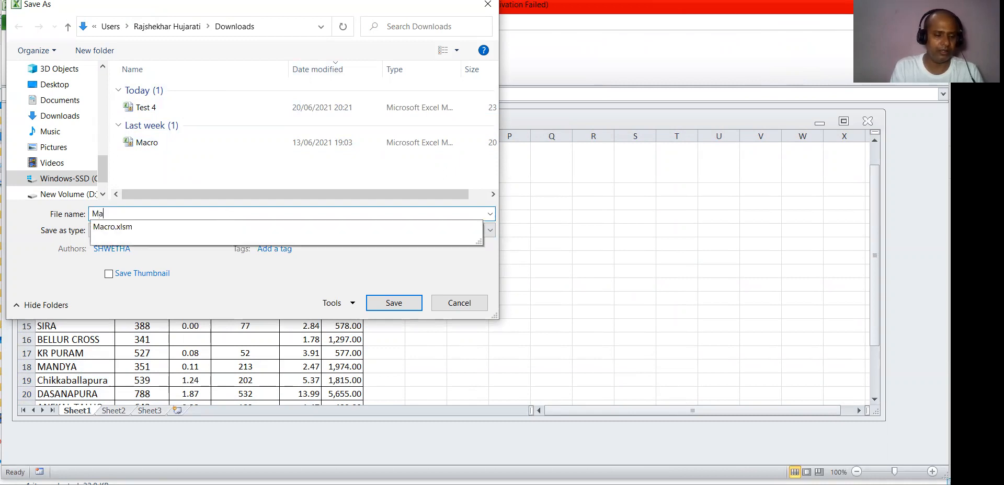
pyautogui.write('croone1')
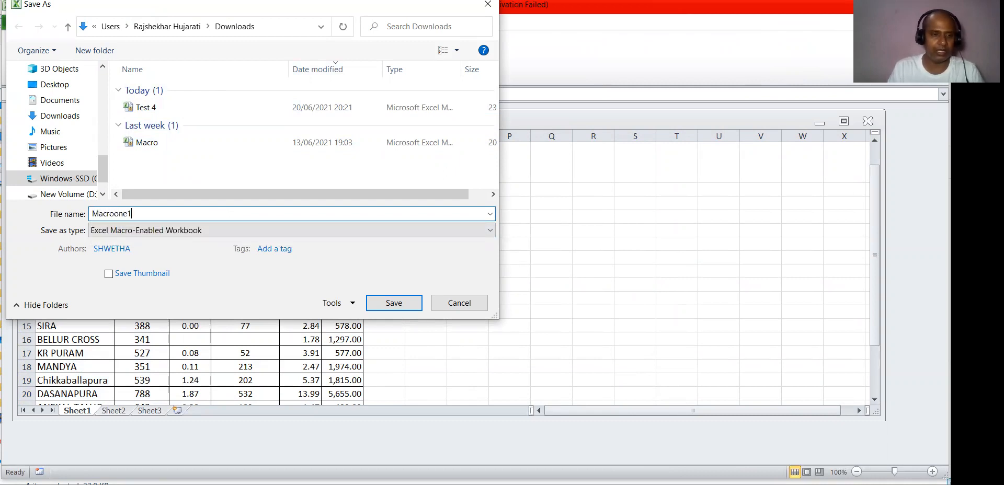
pyautogui.click(395, 304)
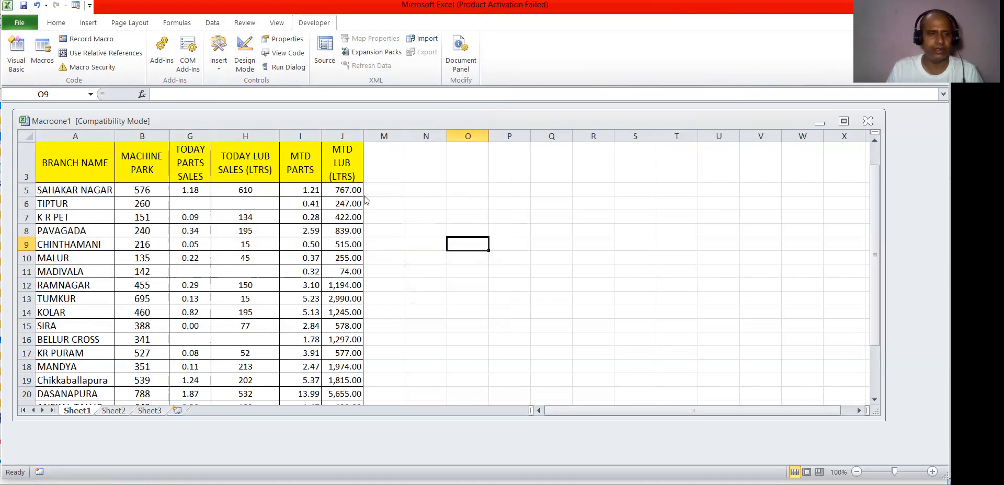
# - Switch to File Explorer, open PARTS SALES REPORT 10.06.21 from the Downloads folder, and enable editing in the workbook
pyautogui.hotkey('alt', 'Tab')
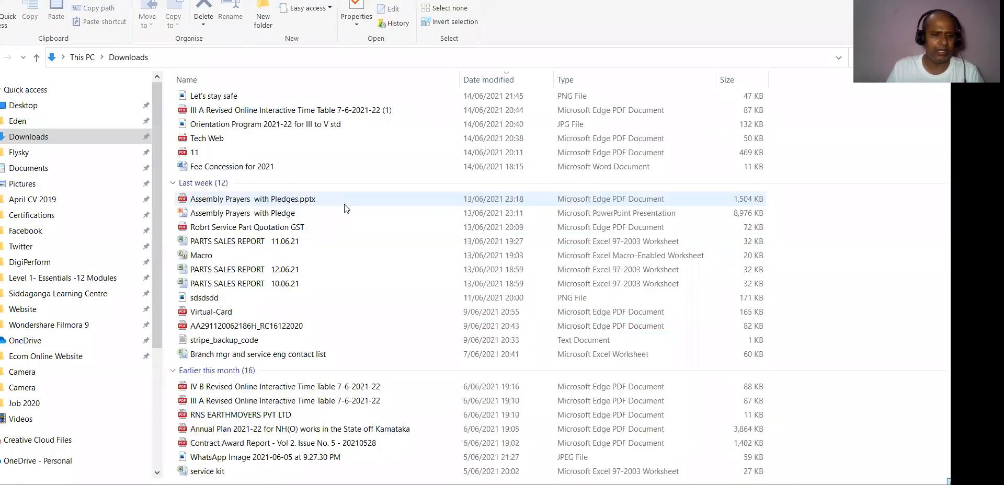
pyautogui.doubleClick(278, 286)
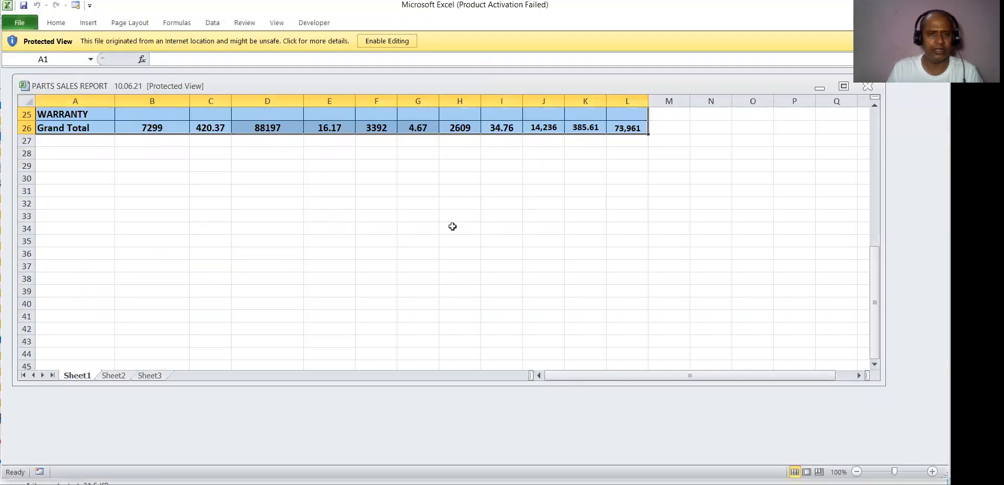
pyautogui.click(454, 240)
pyautogui.click(617, 367)
pyautogui.click(387, 41)
pyautogui.scroll(8, 472, 197)
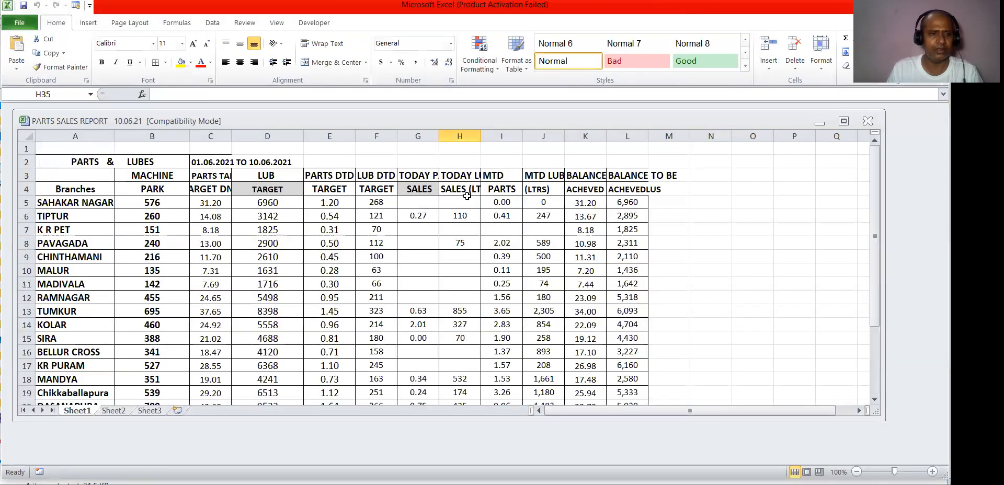
pyautogui.scroll(-3, 474, 214)
pyautogui.scroll(3, 476, 214)
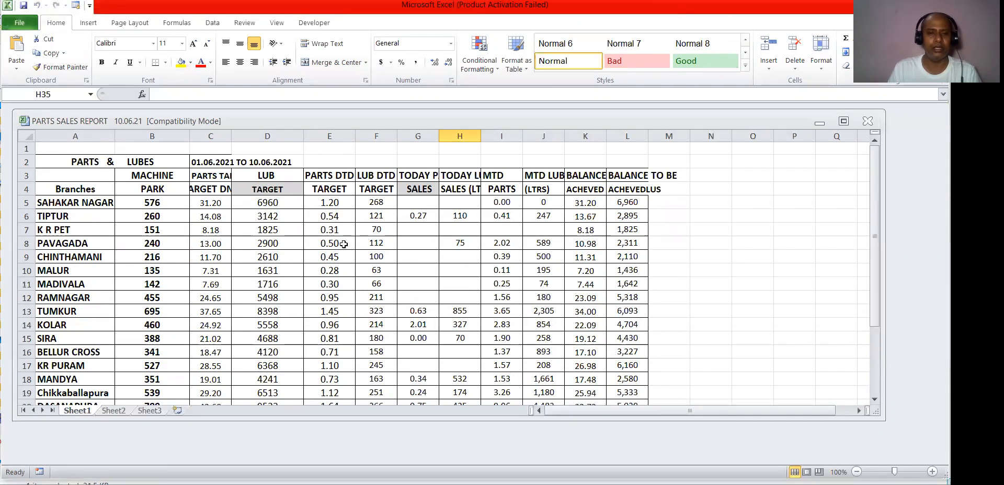
# - Open the macro-enabled workbook Macroone1 from the Downloads folder in File Explorer and enable its macro content
pyautogui.click(231, 484)
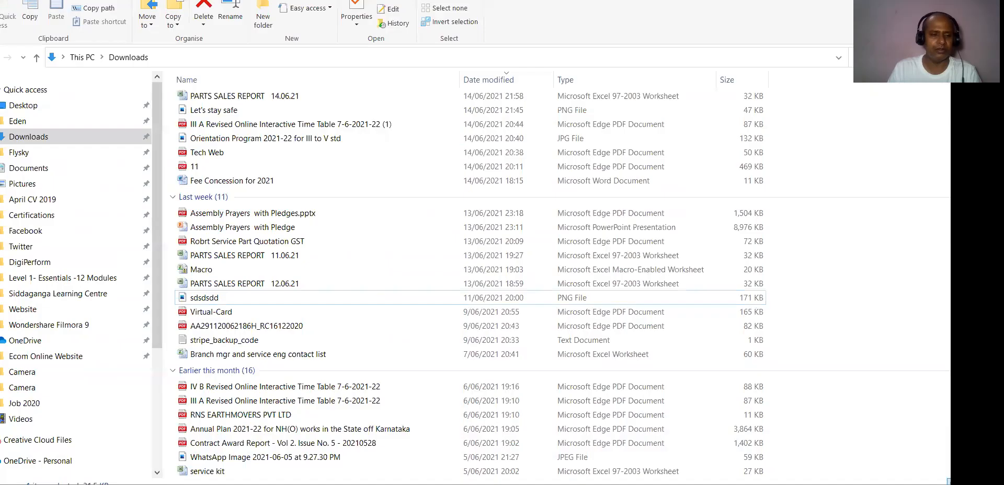
pyautogui.scroll(6, 330, 95)
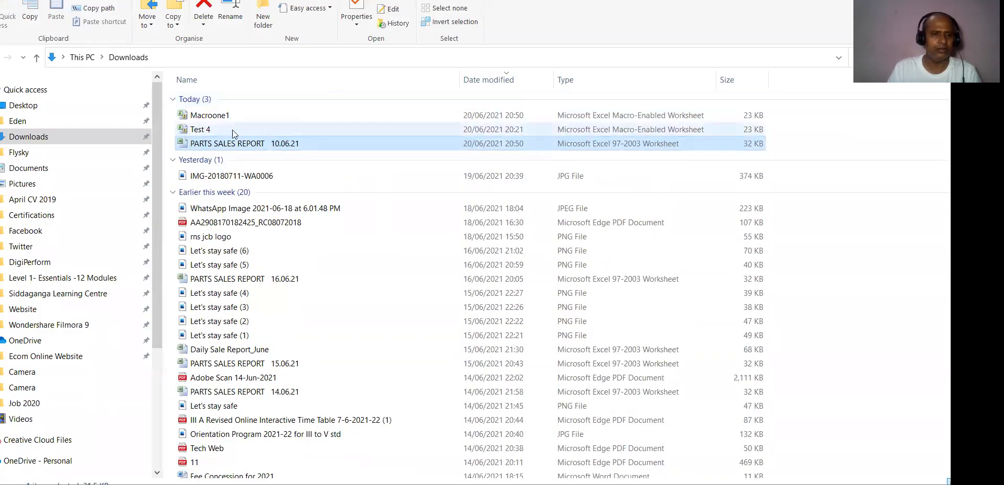
pyautogui.doubleClick(228, 116)
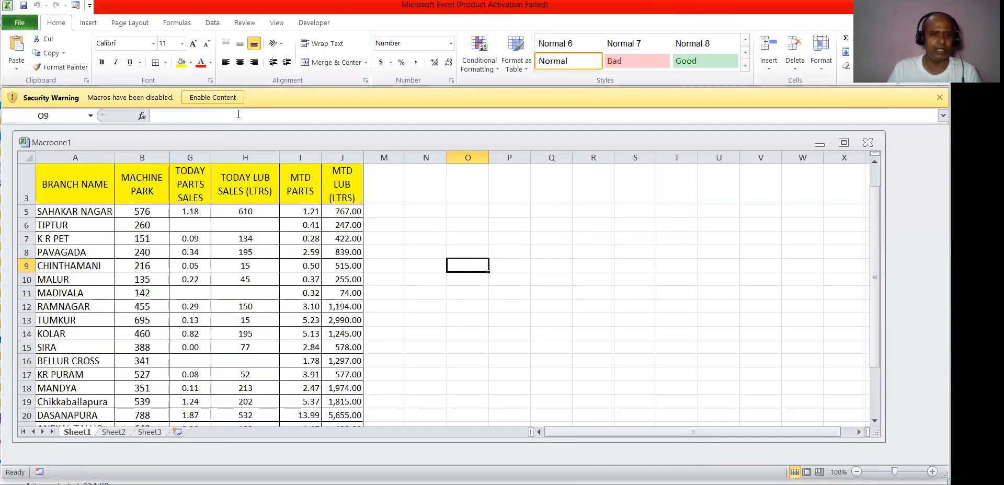
pyautogui.click(219, 97)
pyautogui.click(402, 187)
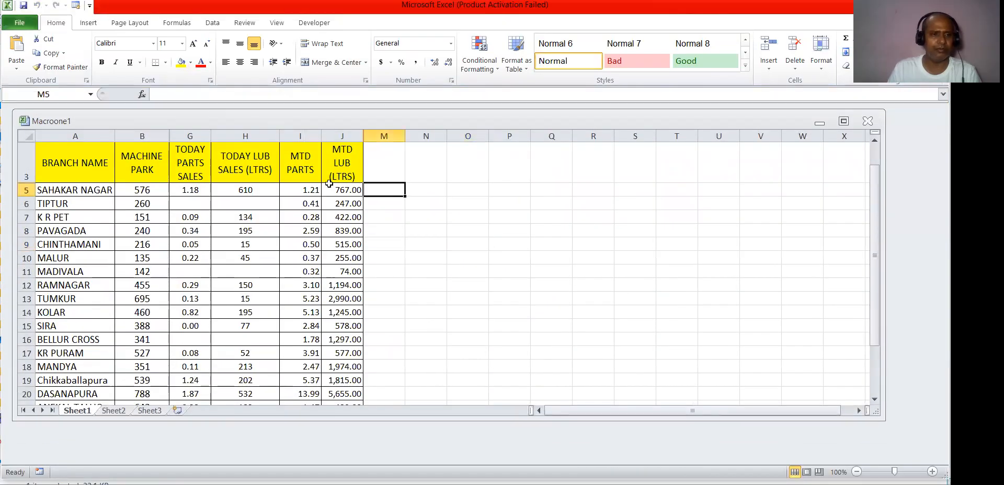
pyautogui.scroll(-1, 442, 240)
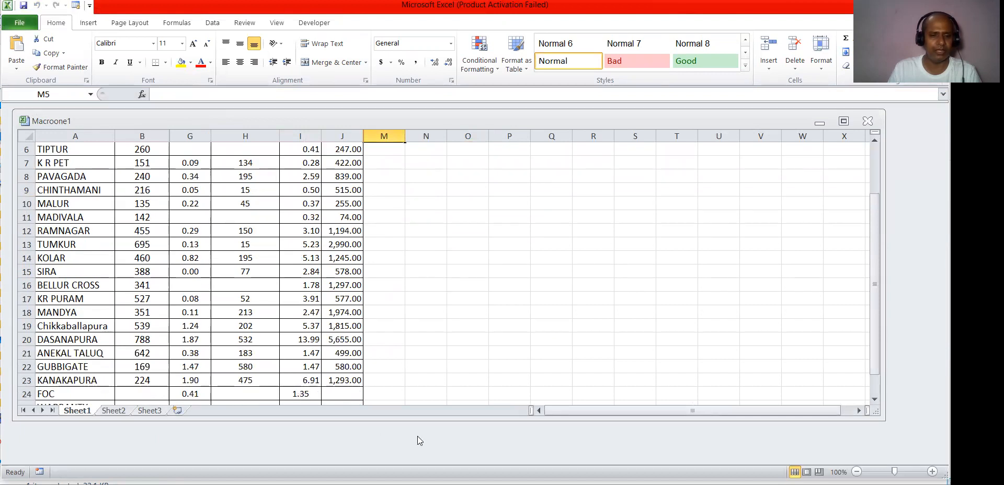
# - Return to the PARTS SALES REPORT 10.06.21 workbook, leaving Macroone1 open
pyautogui.moveTo(530, 476)
pyautogui.click(446, 450)
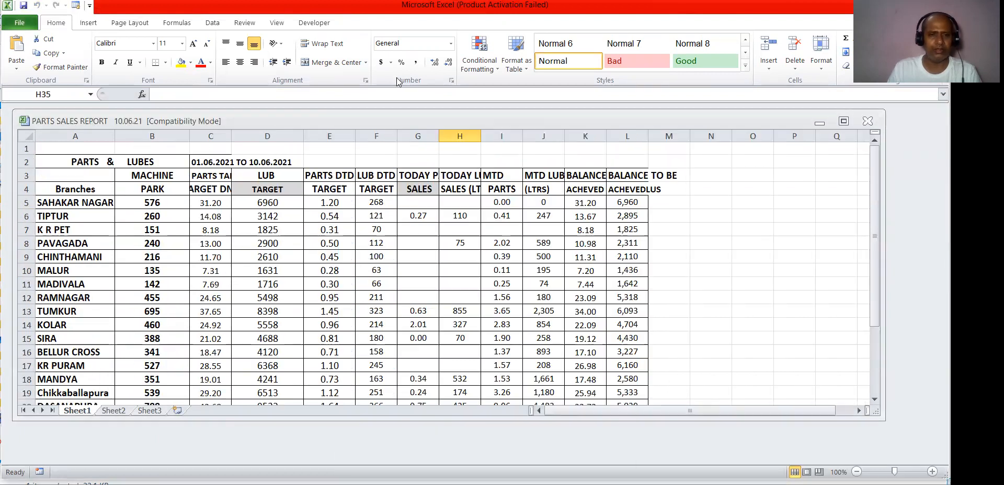
pyautogui.click(345, 215)
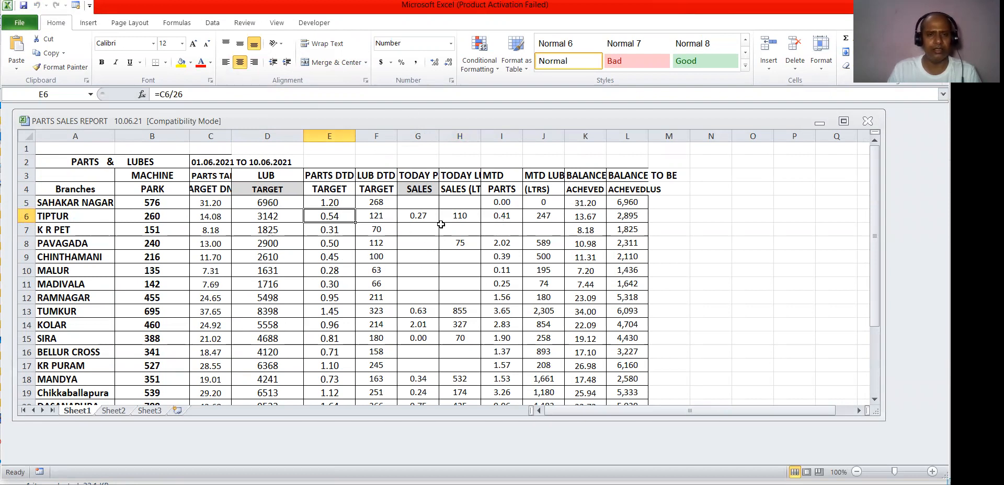
# - Try running the macro Macroone1.xlsm!Macro1 on the 10.06.21 report
pyautogui.click(323, 25)
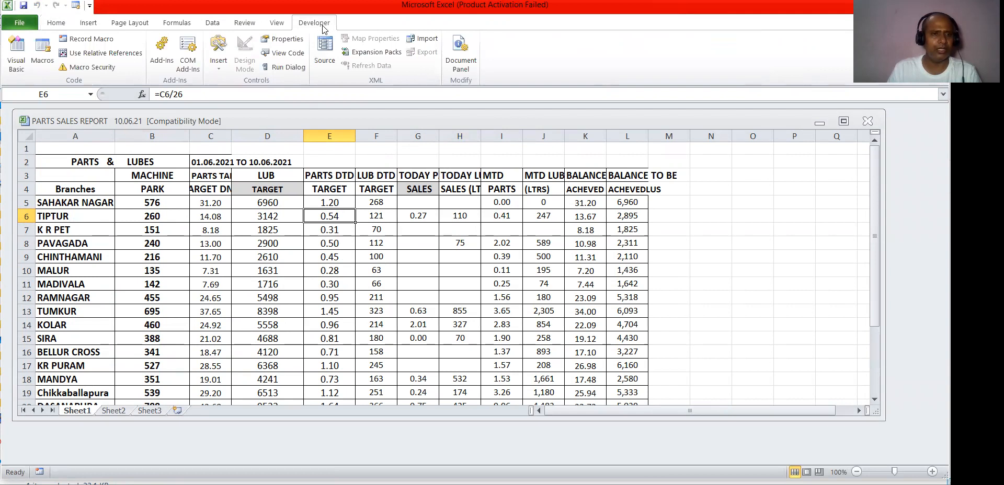
pyautogui.click(43, 52)
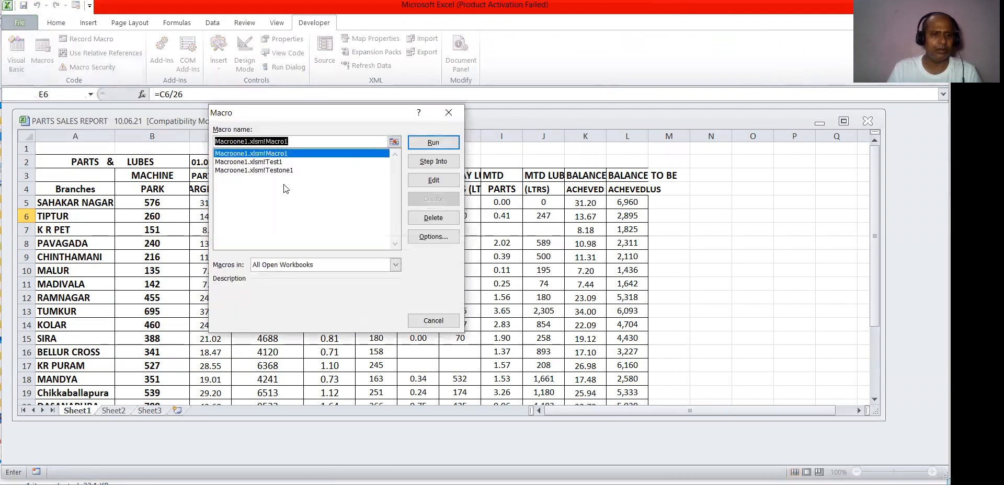
pyautogui.click(256, 162)
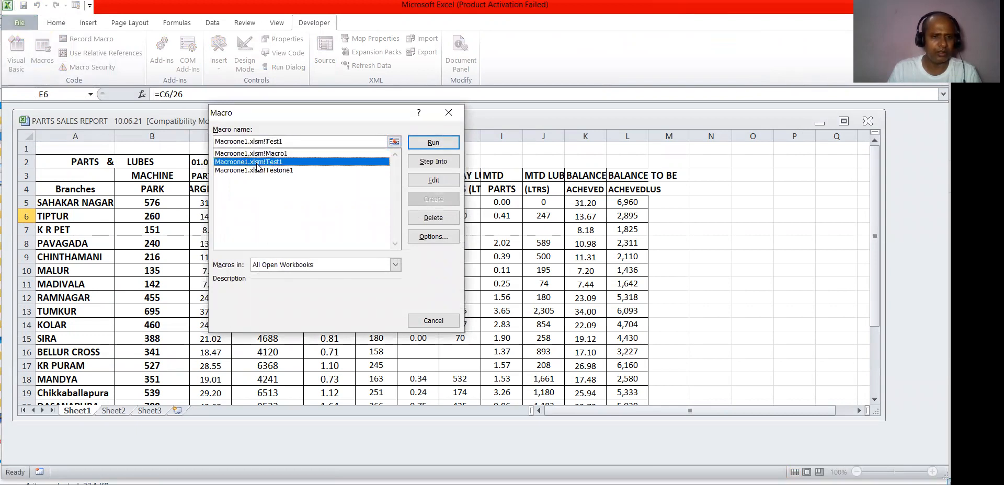
pyautogui.click(286, 156)
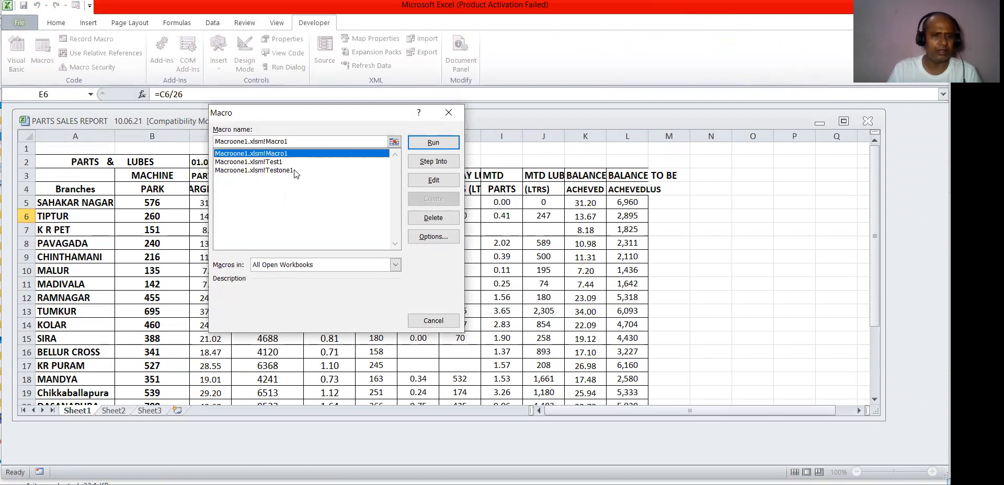
pyautogui.click(270, 163)
pyautogui.click(272, 155)
pyautogui.click(433, 141)
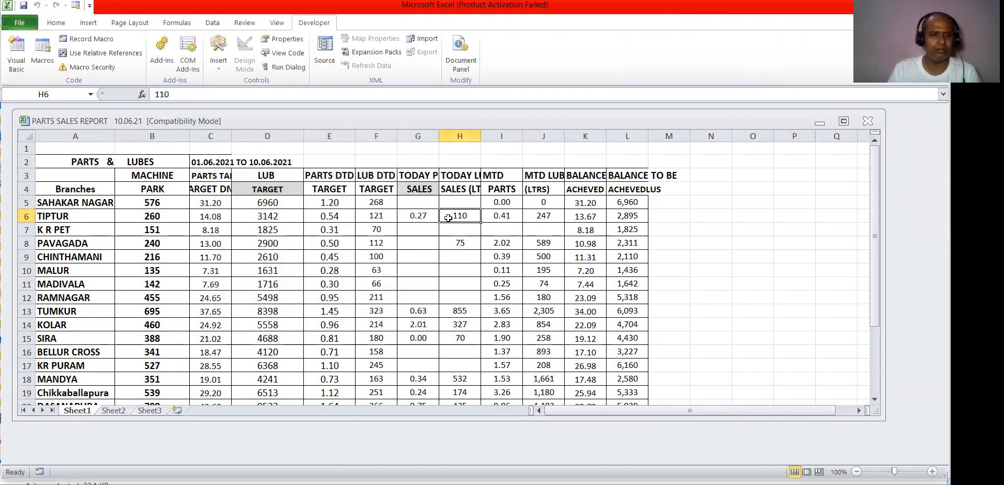
# - Run the macro Macroone1.xlsm!Testone1 on the 10.06.21 report
pyautogui.click(41, 56)
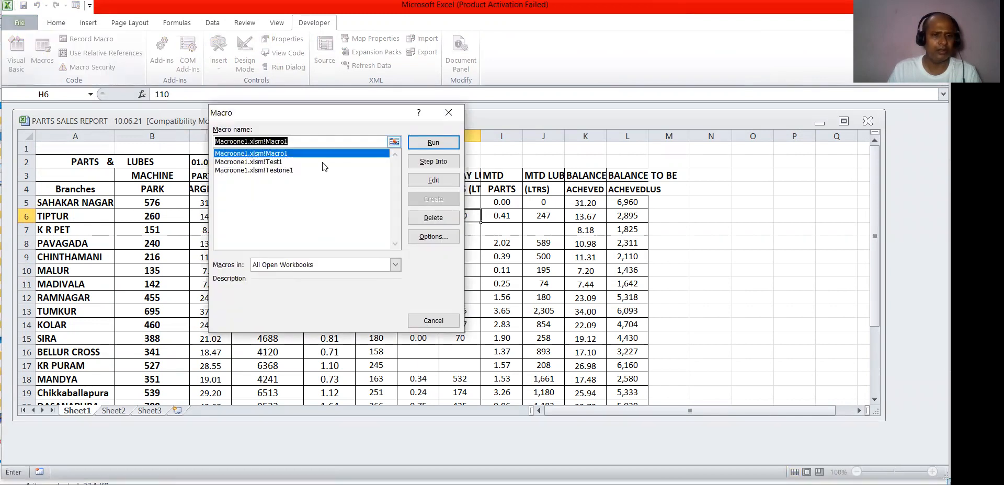
pyautogui.click(249, 162)
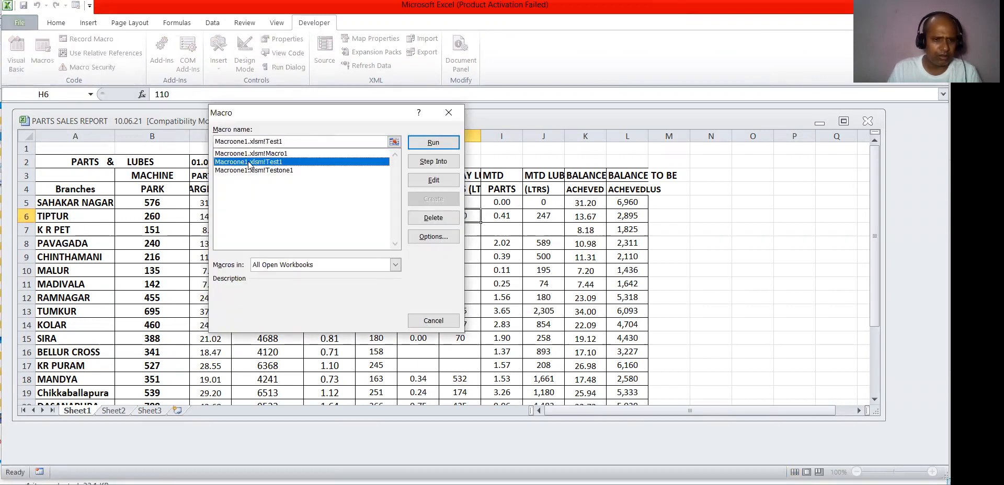
pyautogui.click(250, 171)
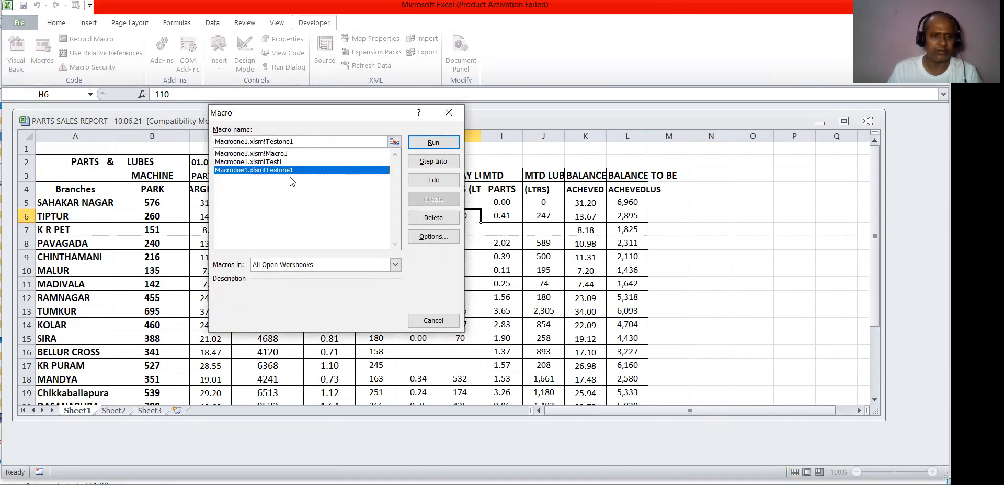
pyautogui.click(292, 162)
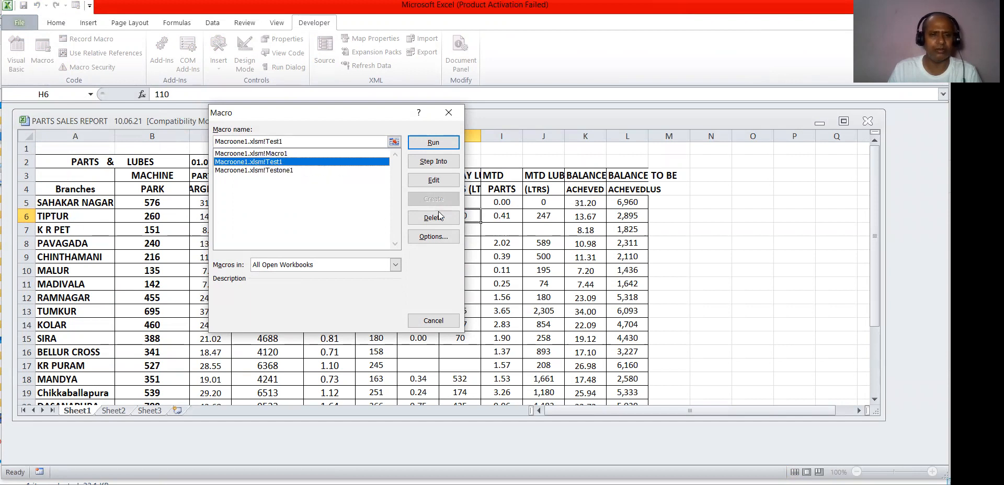
pyautogui.click(281, 170)
pyautogui.click(437, 141)
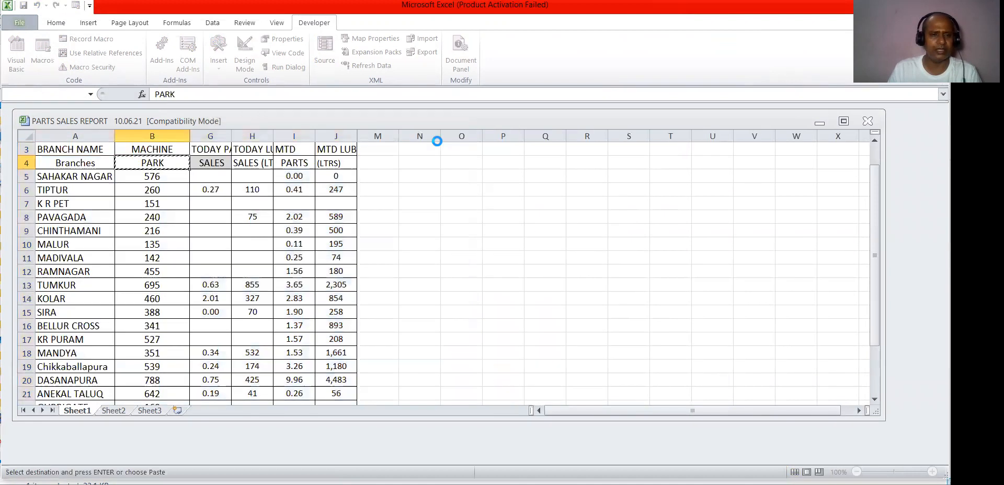
# - Review the 10.06.21 report's headings, branch rows and Grand Total row to check the formatting applied by the macro
pyautogui.scroll(-3, 442, 229)
pyautogui.scroll(3, 478, 256)
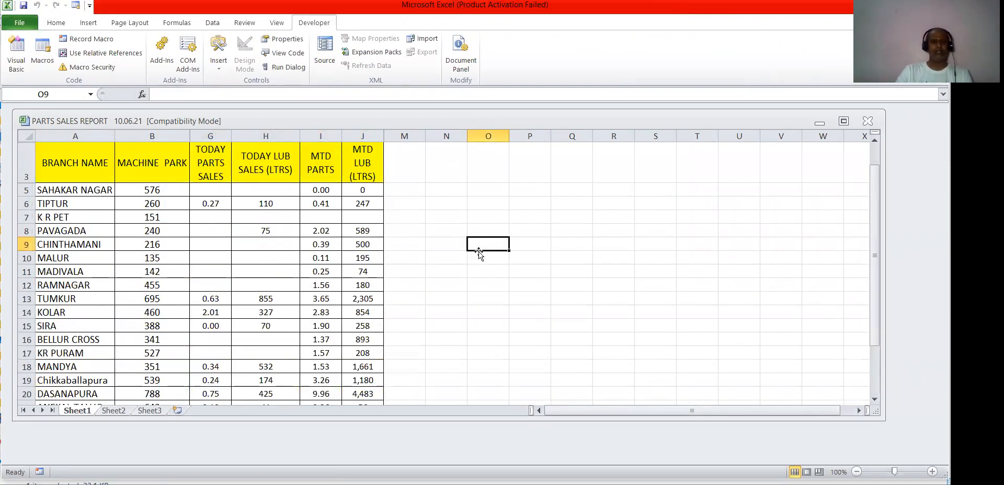
pyautogui.scroll(-5, 470, 207)
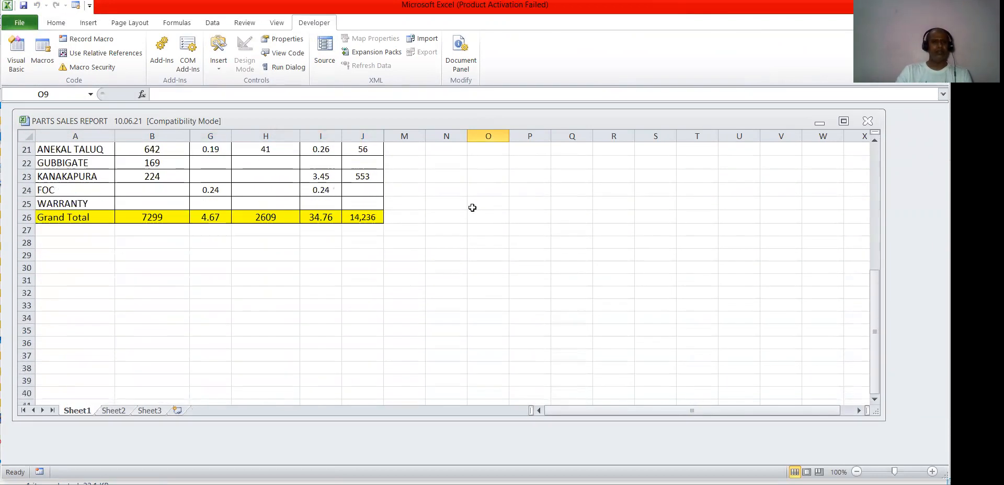
pyautogui.scroll(5, 474, 208)
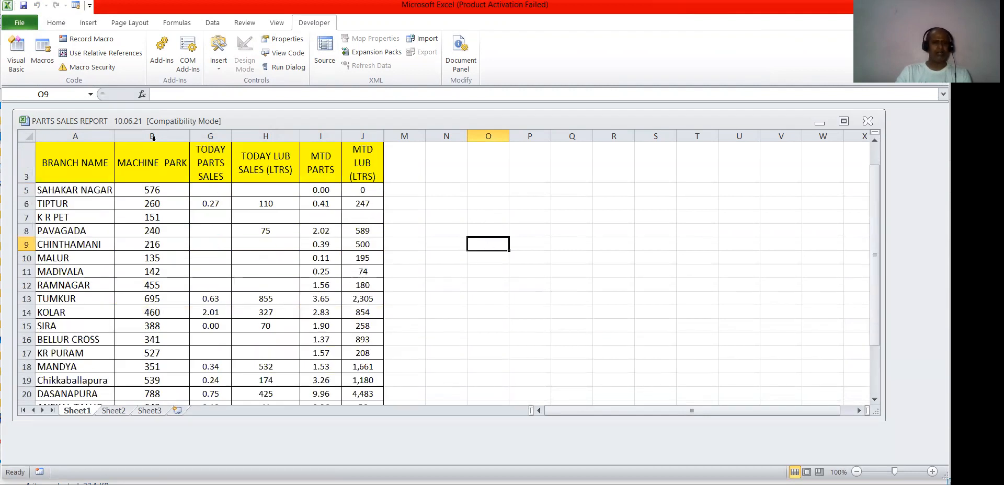
pyautogui.click(146, 167)
pyautogui.click(74, 204)
pyautogui.click(321, 325)
pyautogui.click(480, 294)
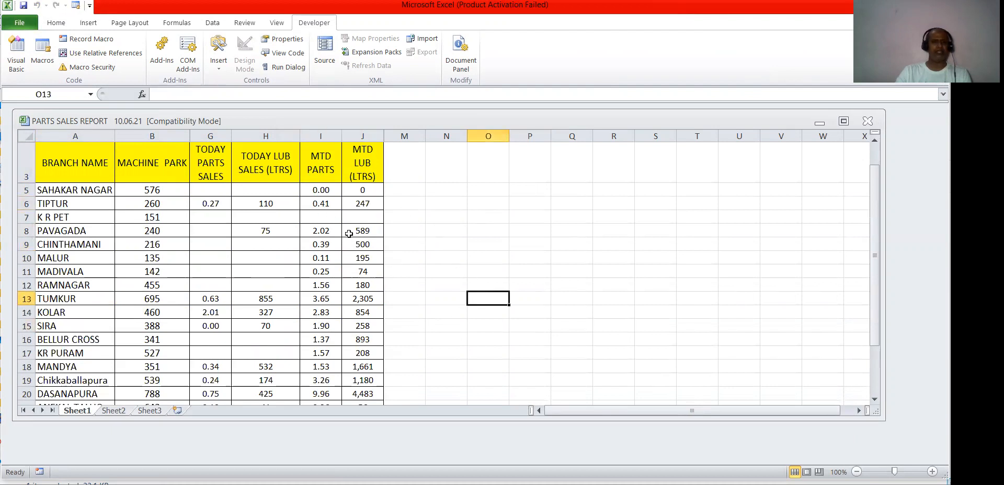
pyautogui.scroll(-2, 421, 214)
pyautogui.scroll(2, 421, 214)
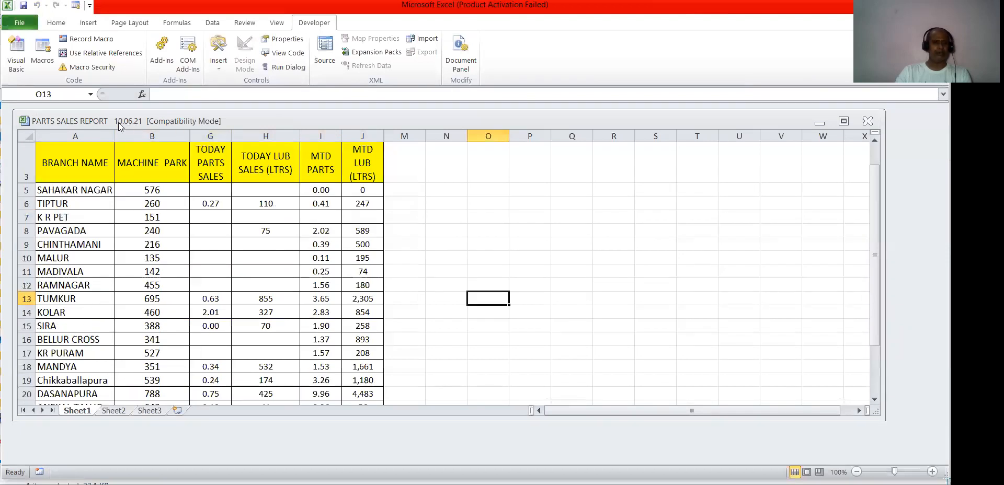
pyautogui.scroll(-8, 334, 232)
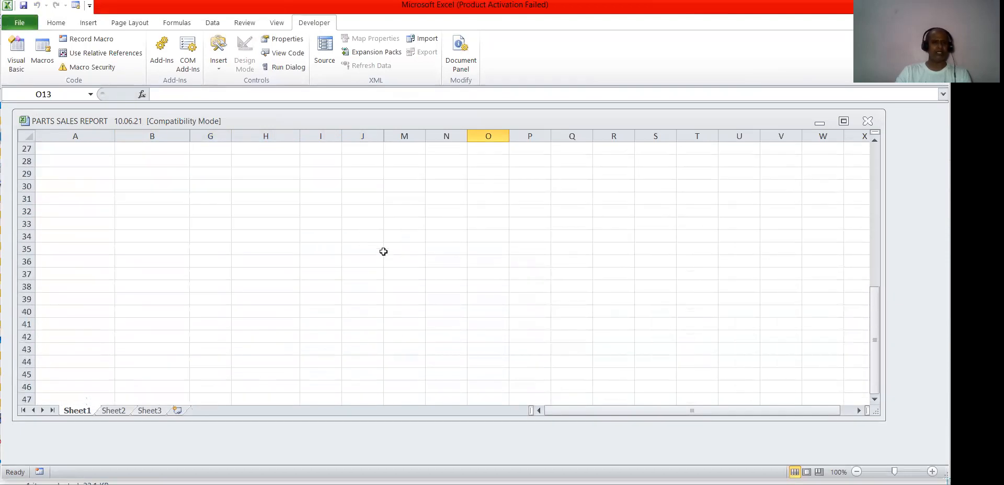
pyautogui.scroll(7, 383, 251)
pyautogui.scroll(1, 385, 248)
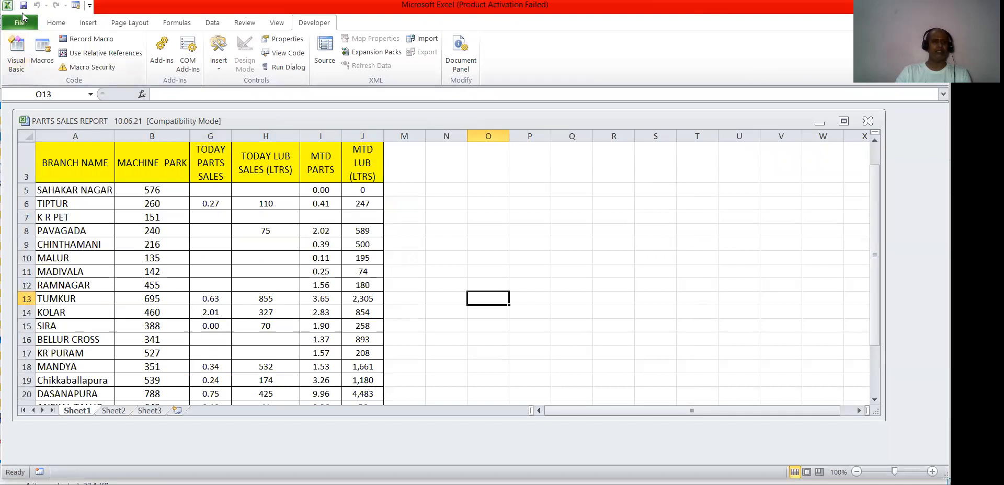